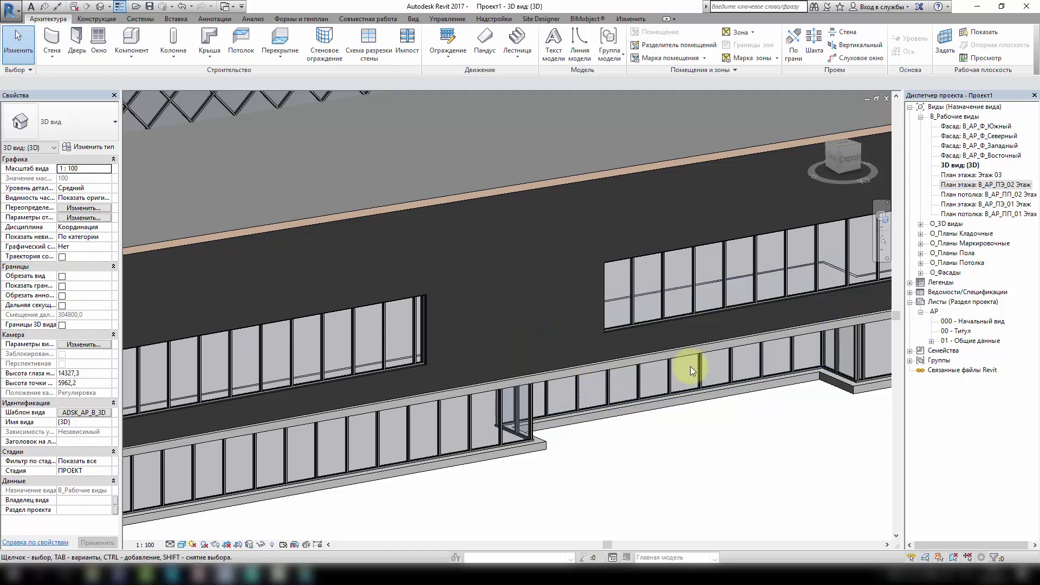
Orbit down to the ground-floor ADSK_Витраж_Фикс 1000x2000 curtain wall and isolate it alone in the view.
mouse_move(704, 456)
middle_mouse_down("shift")
mouse_move(609, 434)
mouse_move(622, 490)
middle_mouse_up("shift")
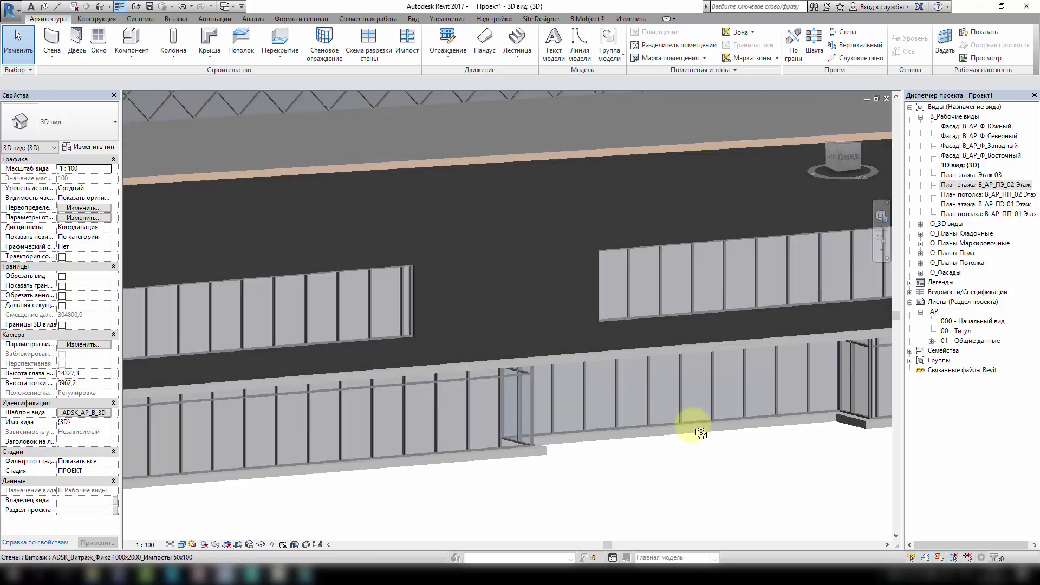
scroll(661, 399, "up", 3)
scroll(628, 400, "up", 3)
scroll(628, 398, "down", 3)
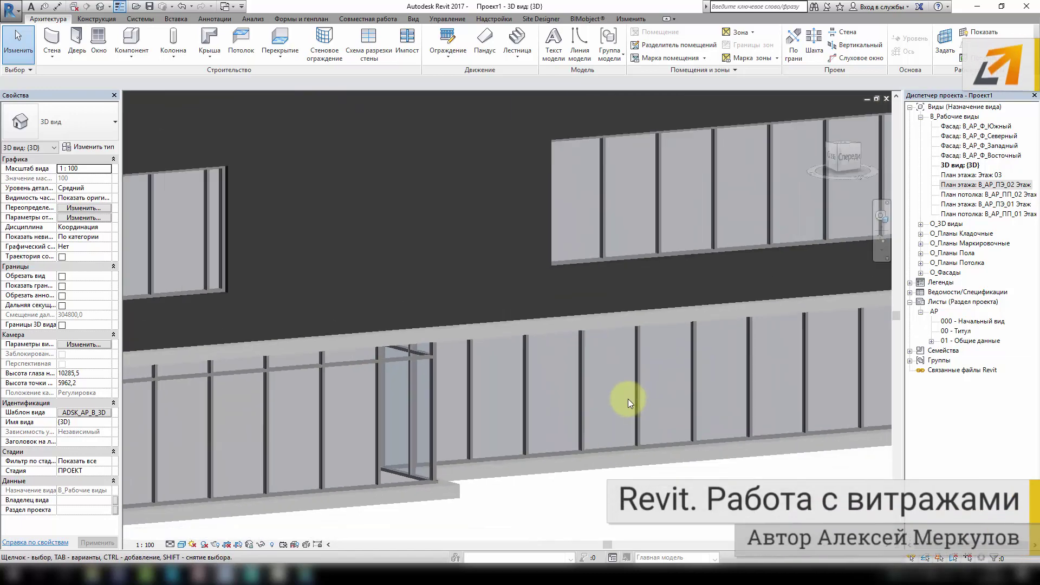
mouse_move(628, 399)
middle_mouse_down("shift")
mouse_move(406, 341)
mouse_move(371, 368)
middle_mouse_up("shift")
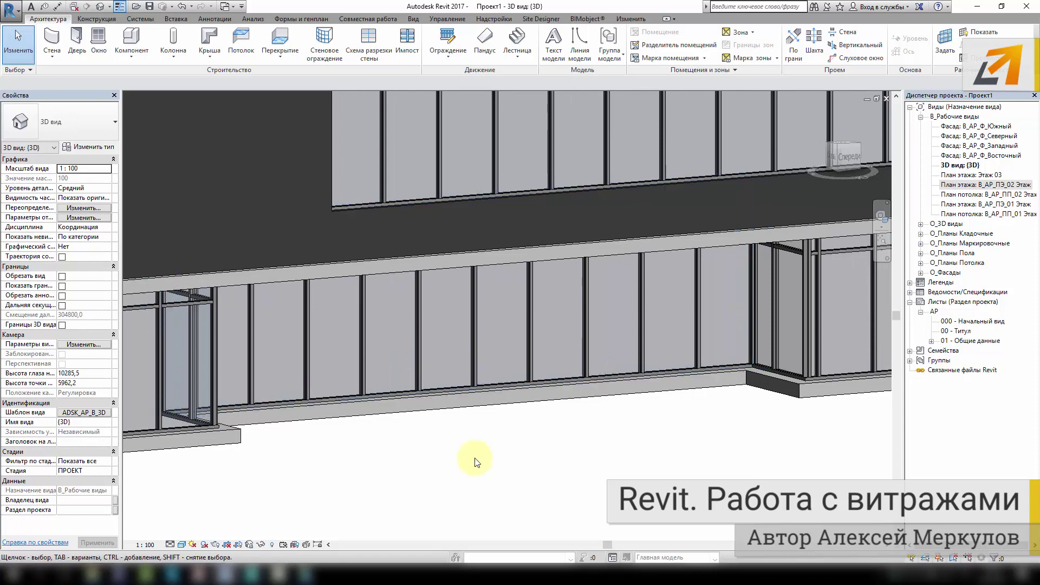
middle_click_drag(464, 452, 479, 458, "shift")
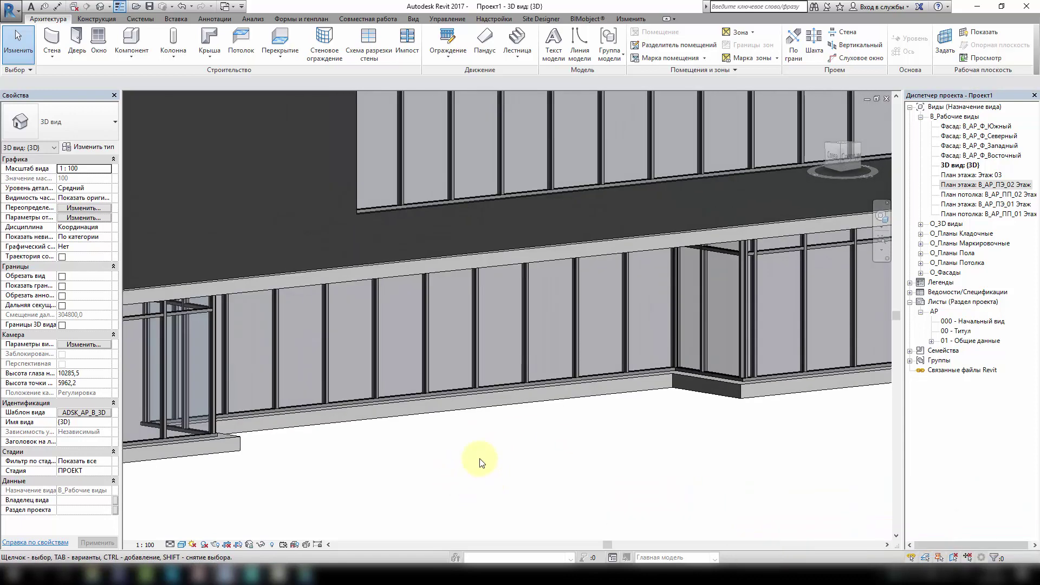
left_click(425, 362)
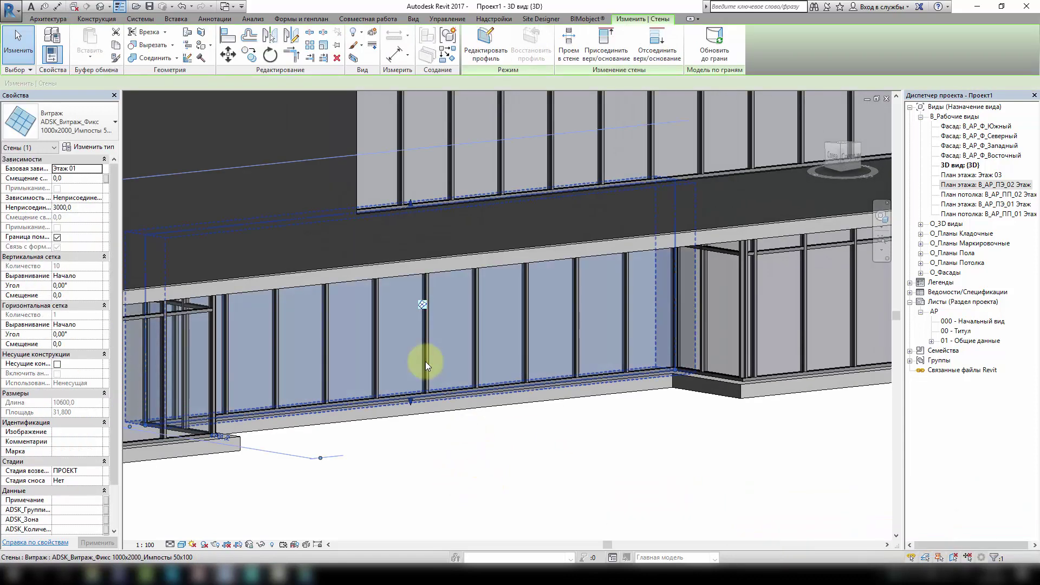
left_click(261, 543)
left_click(308, 511)
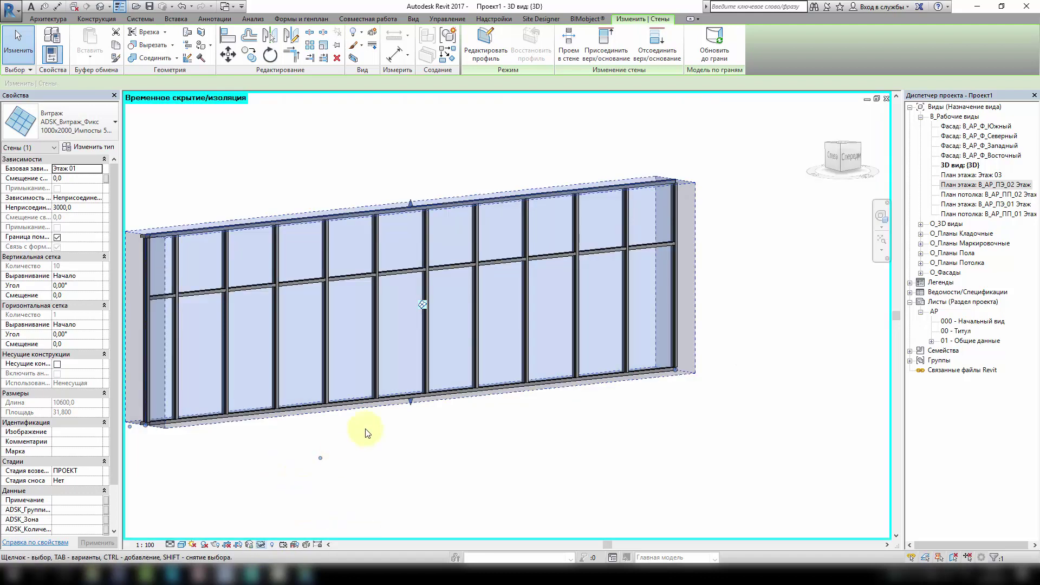
Apply the isolation, then pan and zoom in on the wall's middle glazed panels.
left_click(353, 461)
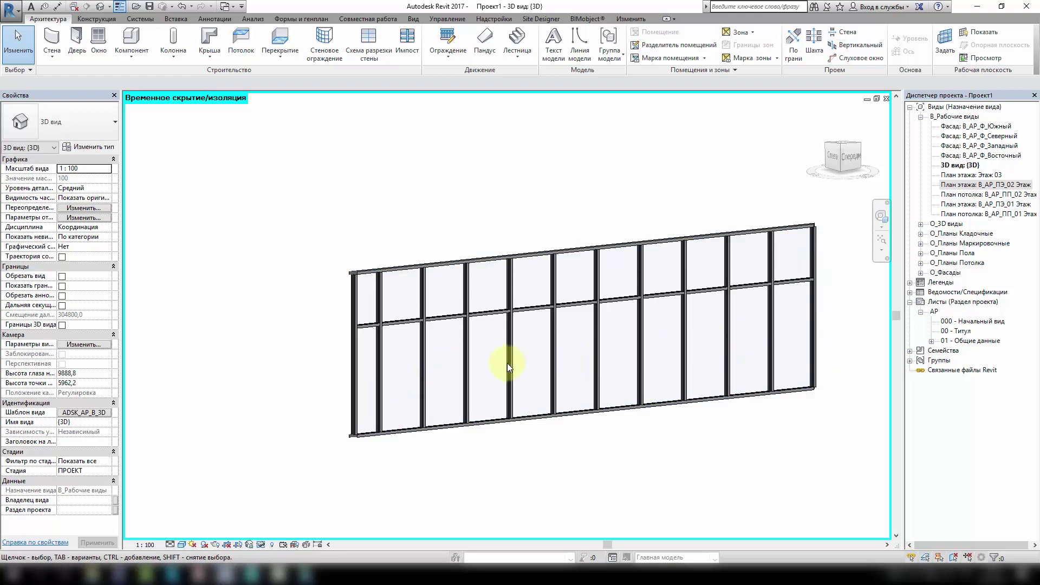
middle_click_drag(595, 362, 548, 427)
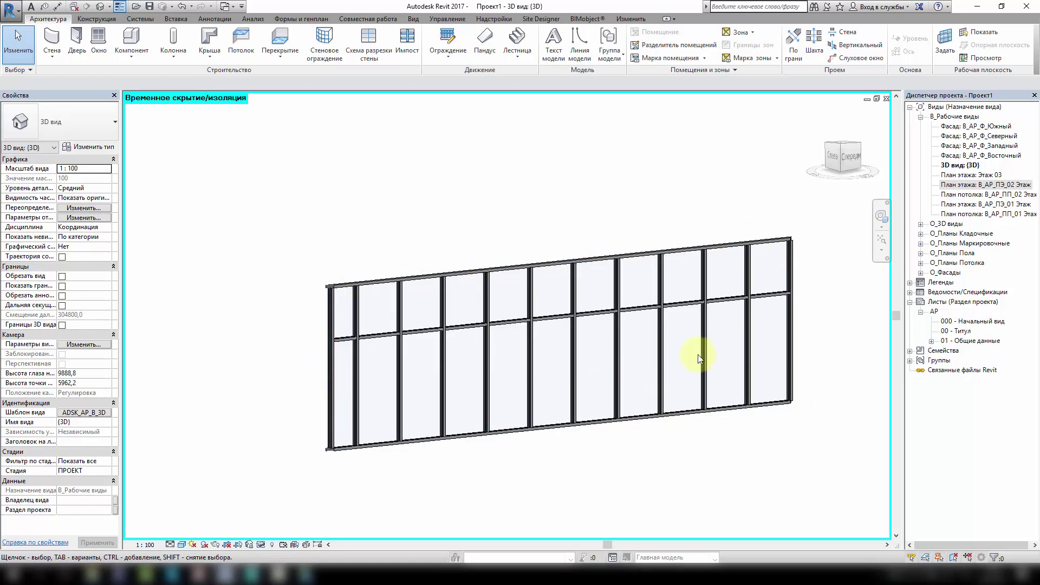
scroll(580, 375, "up", 5)
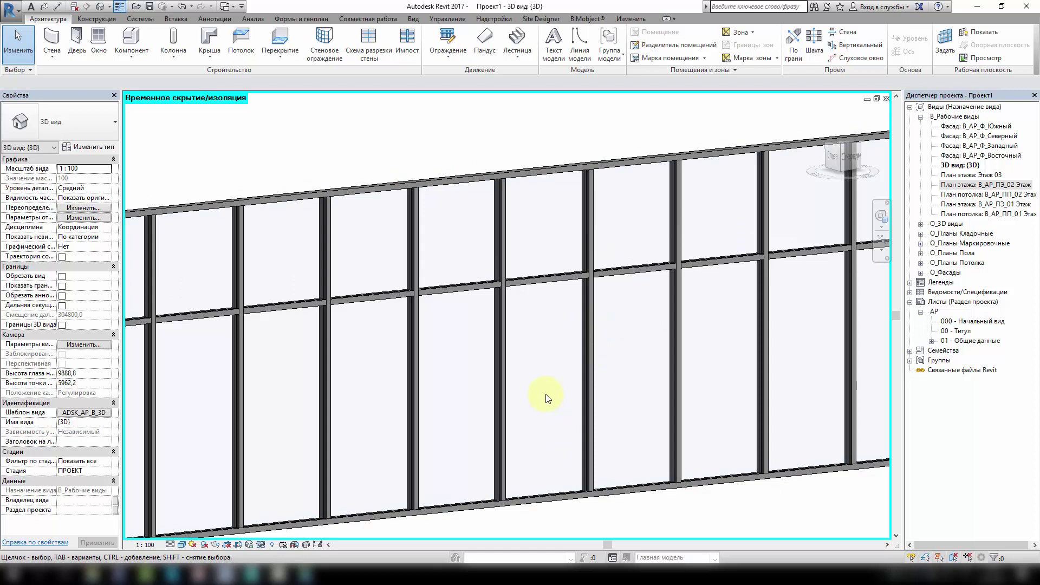
Delete the middle 50x100 rectangular vertical mullion and pre-highlight its bare grid line.
key("Tab")
left_click(590, 343)
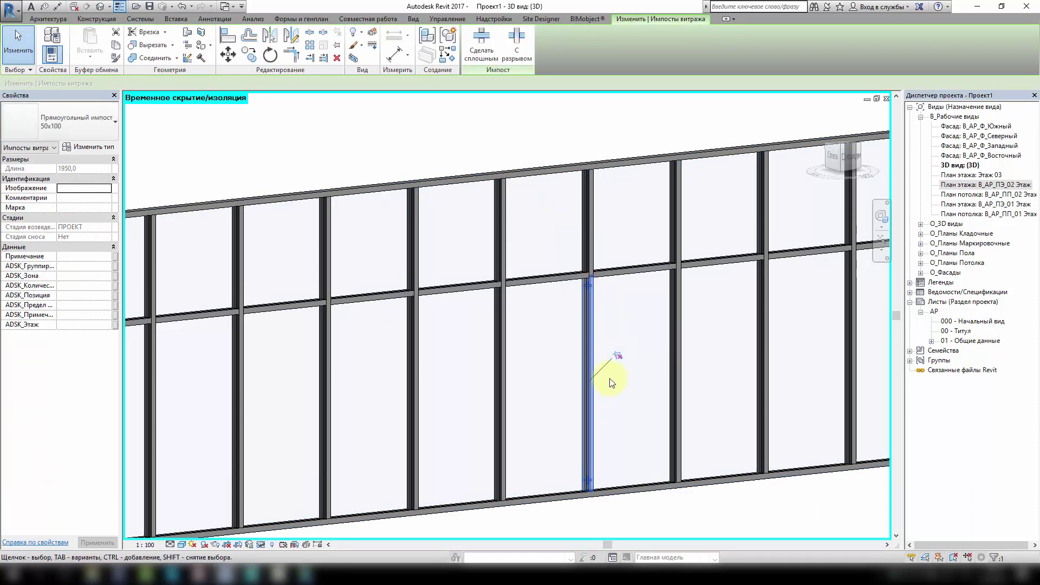
key("Delete")
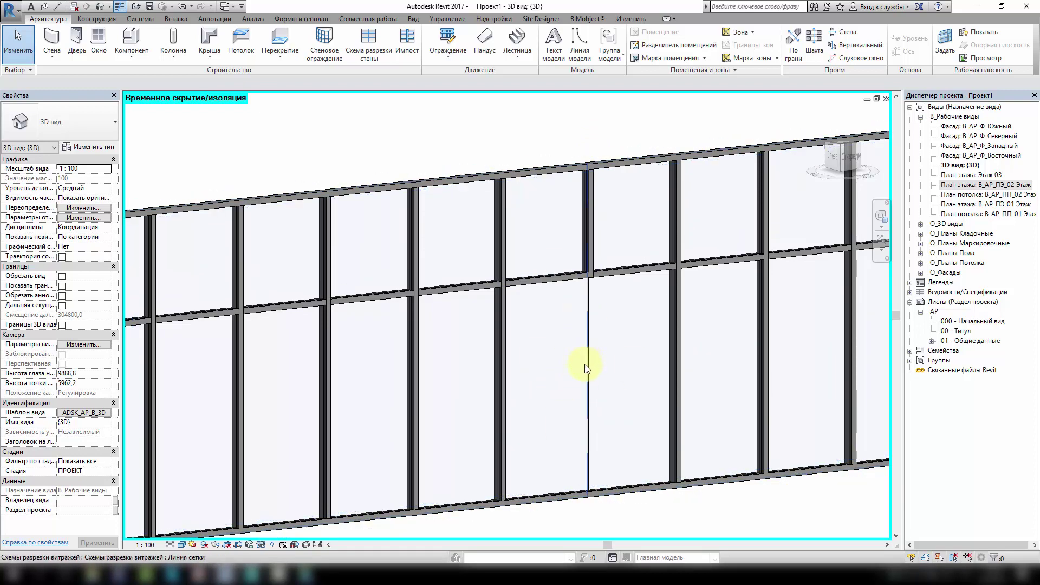
key("Tab")
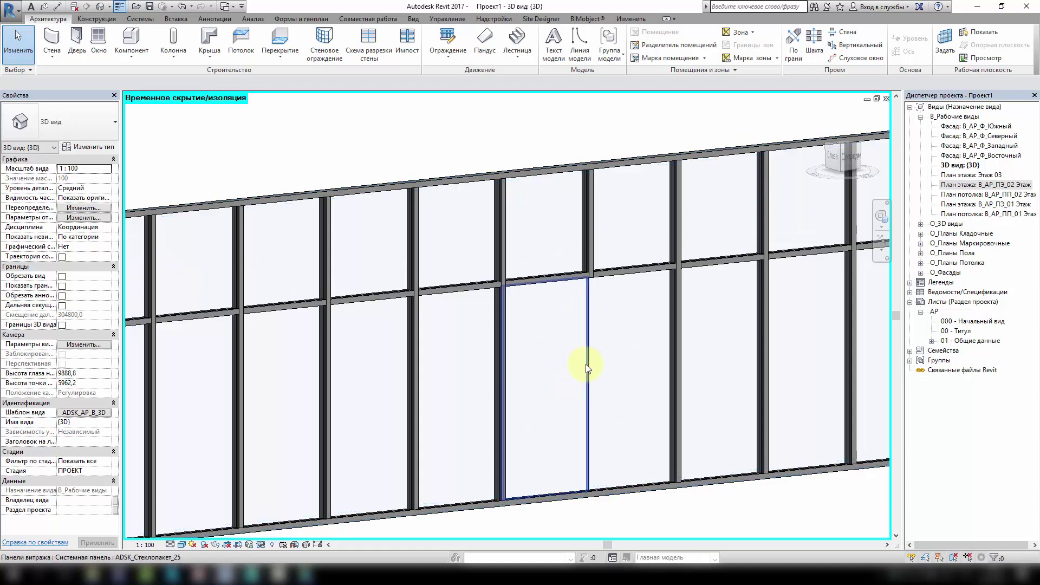
key("Tab")
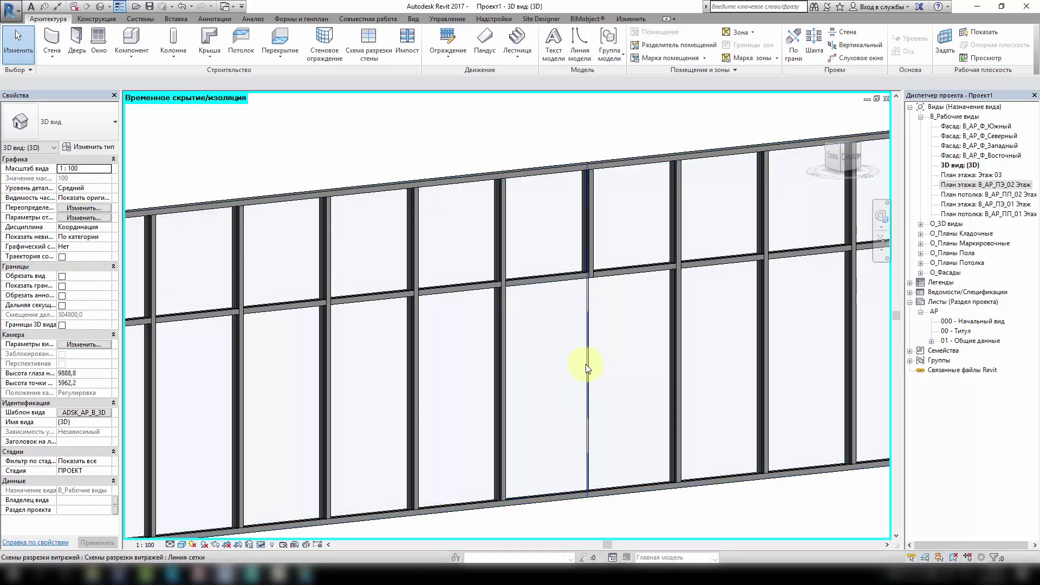
Remove the grid line's lower segment so the two 1000 panels become one wide panel.
left_click(587, 368)
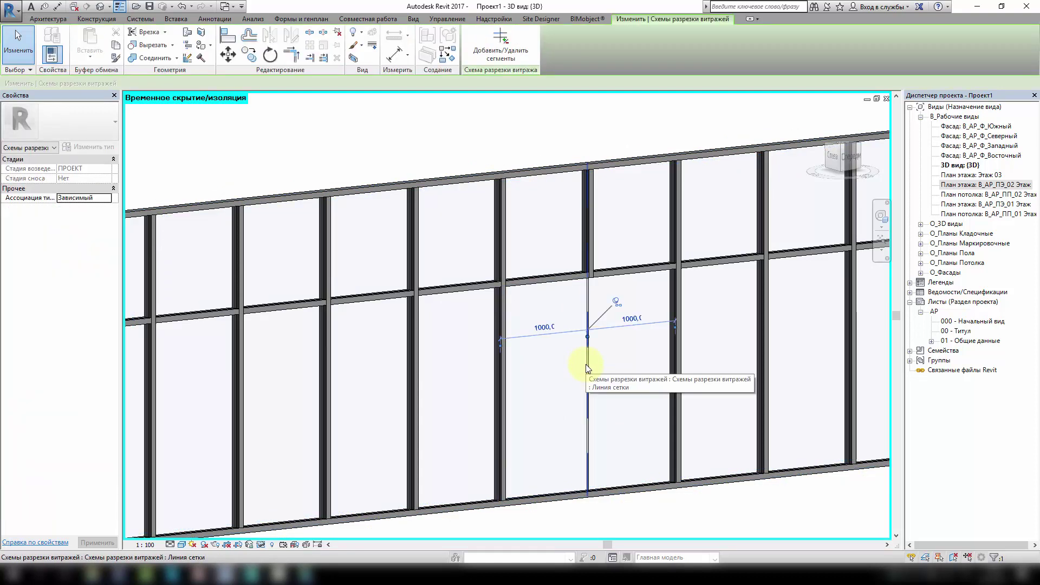
left_click(481, 54)
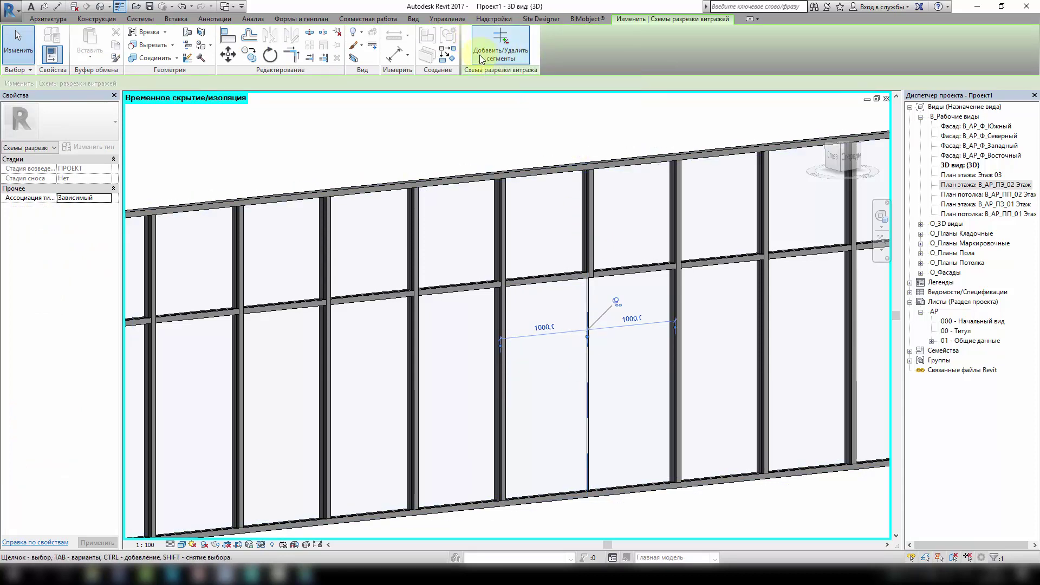
left_click(587, 387)
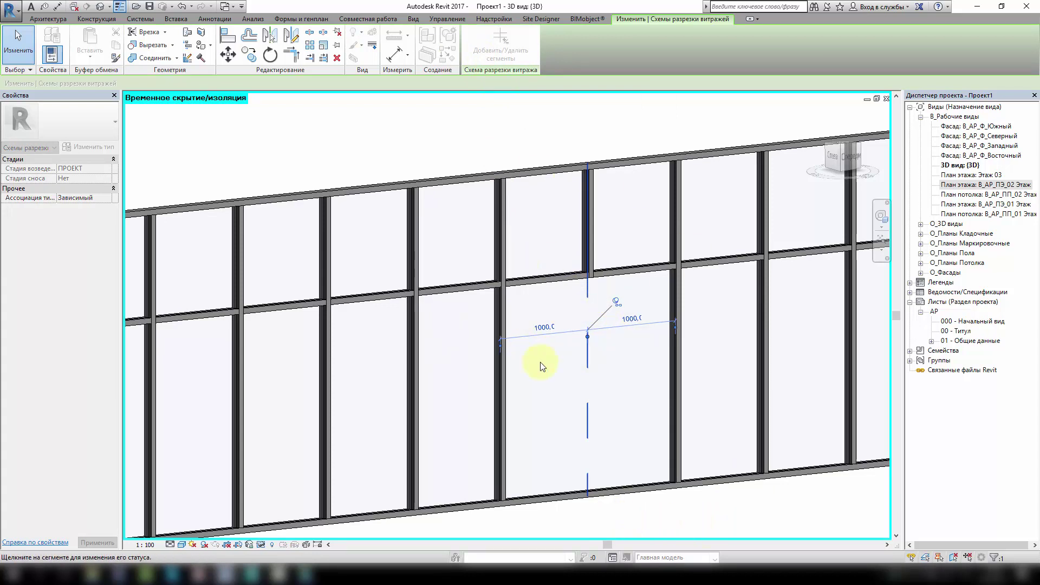
key("Escape")
key("Escape")
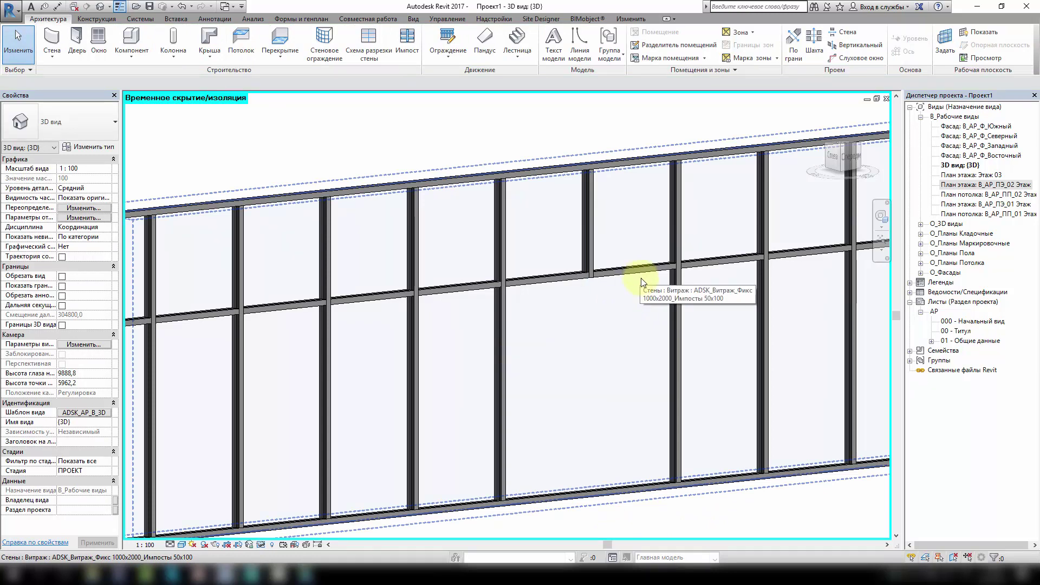
Select and unpin the merged 1950 x 1925 panel and list its types down to Остекленная Левая.
key("Tab")
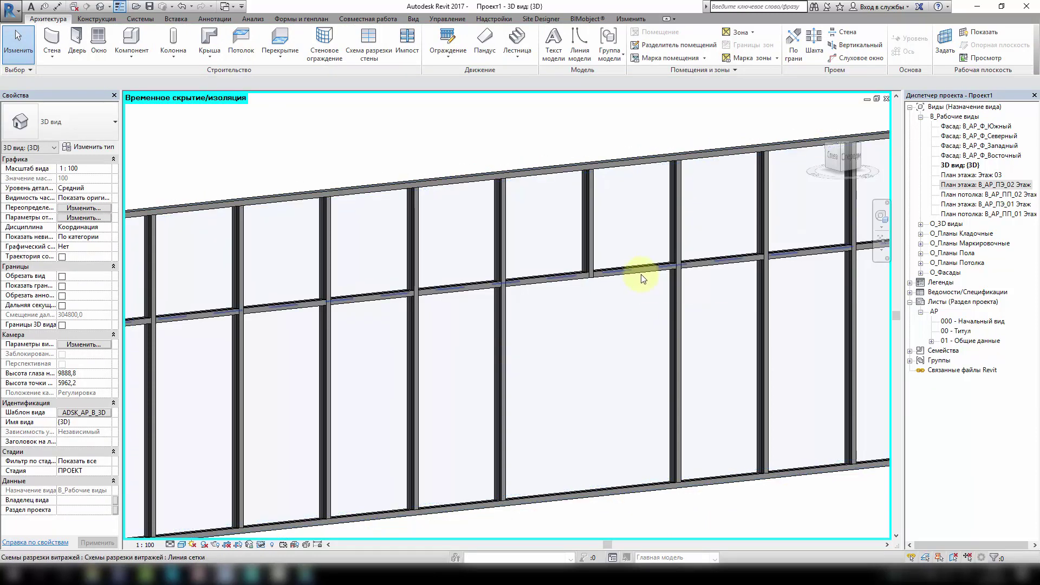
key("Tab")
left_click(641, 274)
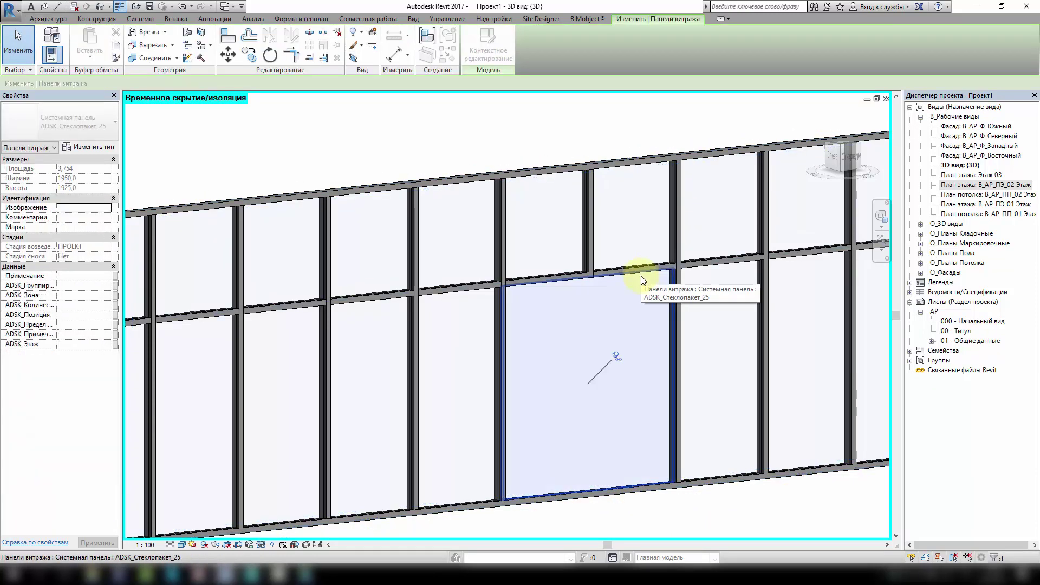
left_click(616, 358)
left_click(99, 125)
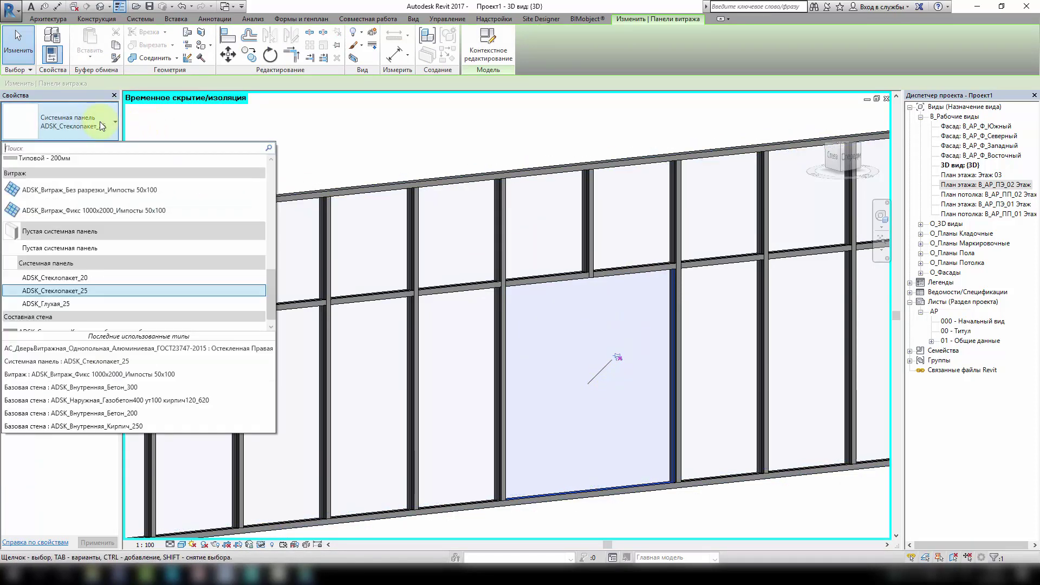
scroll(50, 253, "down", 5)
scroll(50, 253, "down", 2)
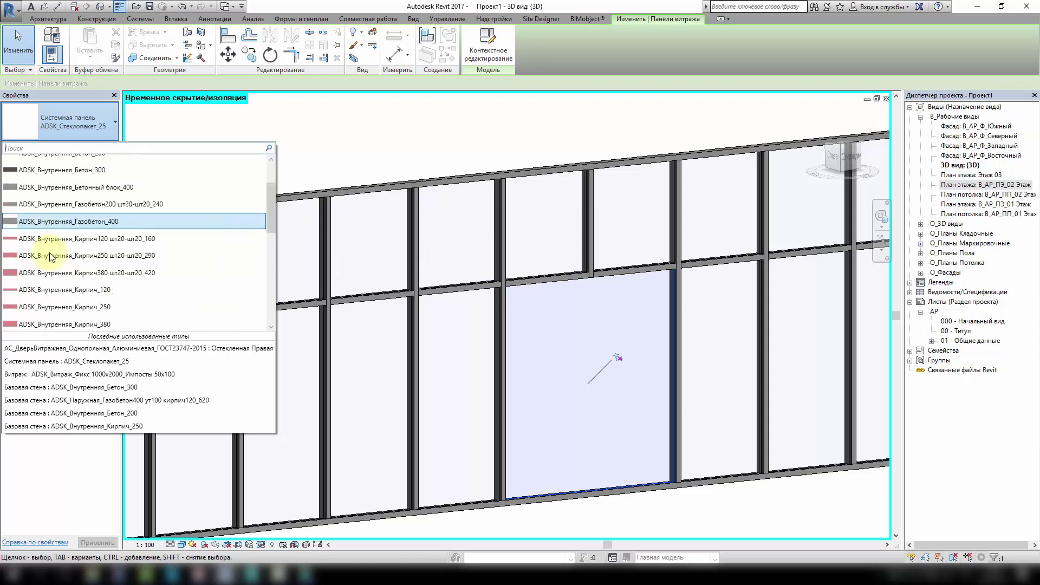
scroll(50, 251, "up", 6)
scroll(51, 251, "up", 5)
scroll(50, 251, "up", 3)
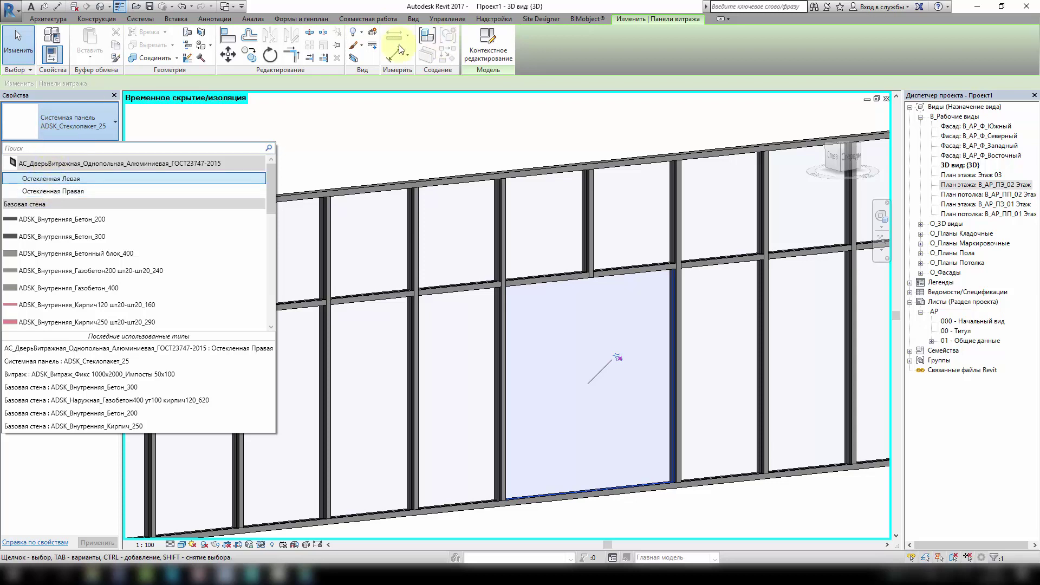
Open Load Family and preview the door families in the Двери folder.
left_click(164, 21)
left_click(436, 37)
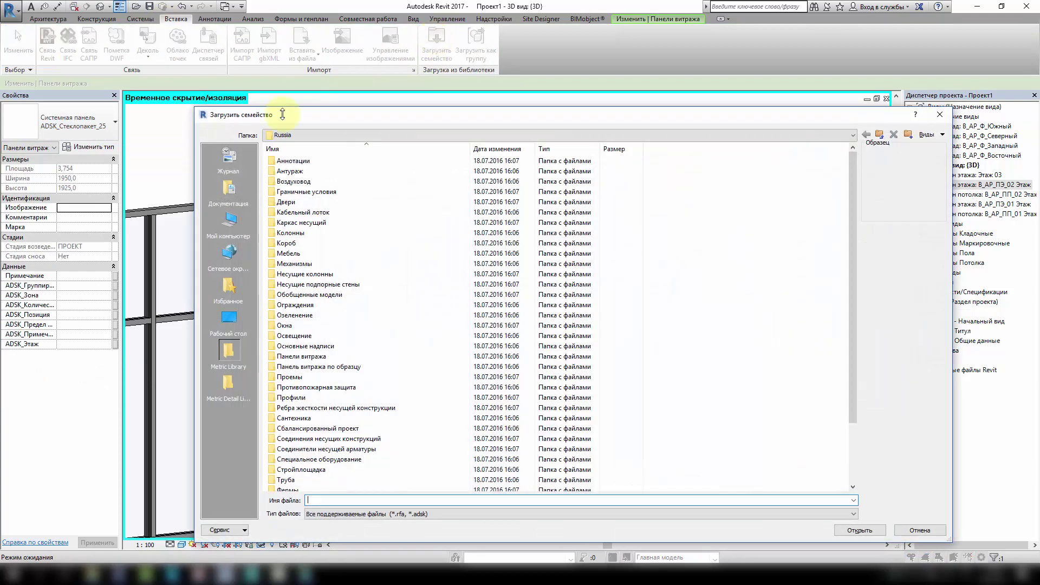
double_click(287, 202)
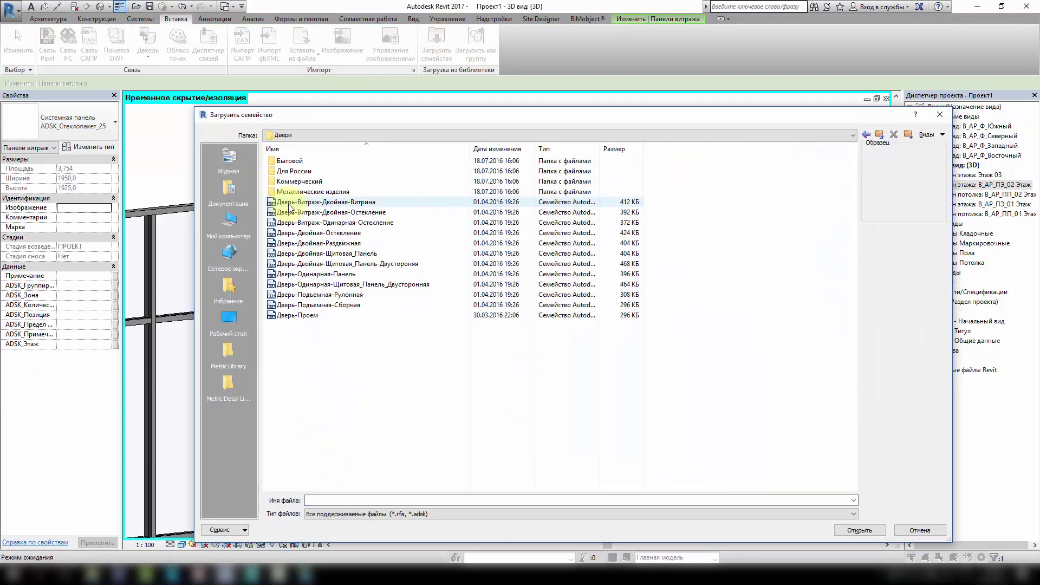
left_click(339, 233)
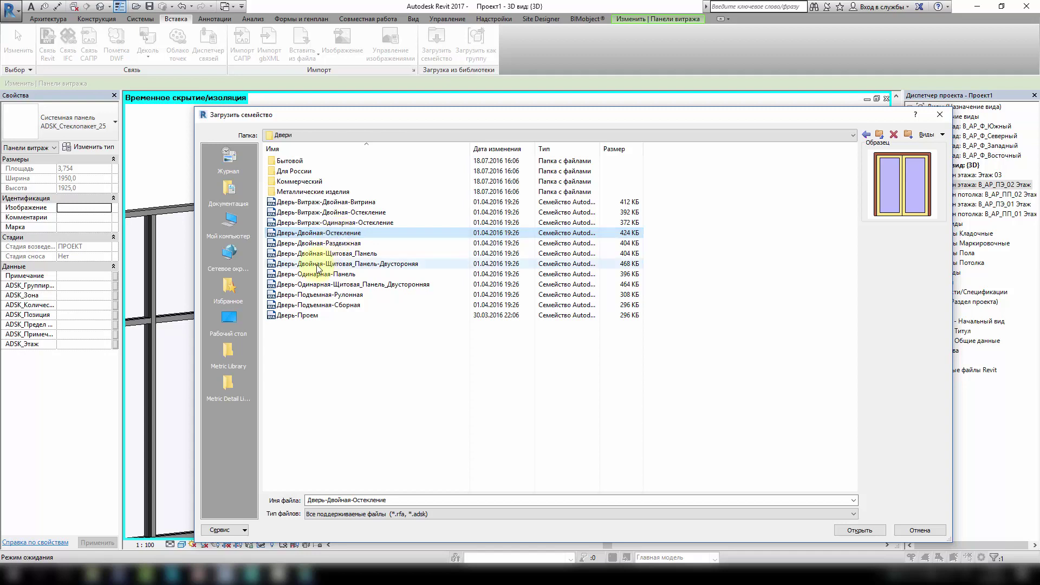
left_click(319, 315)
left_click(357, 211)
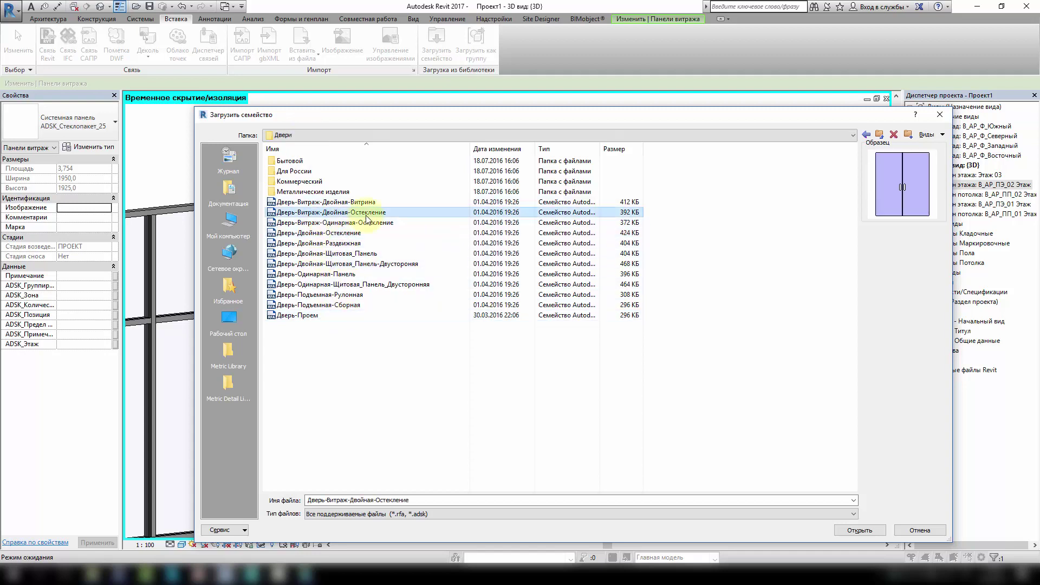
left_click(410, 222)
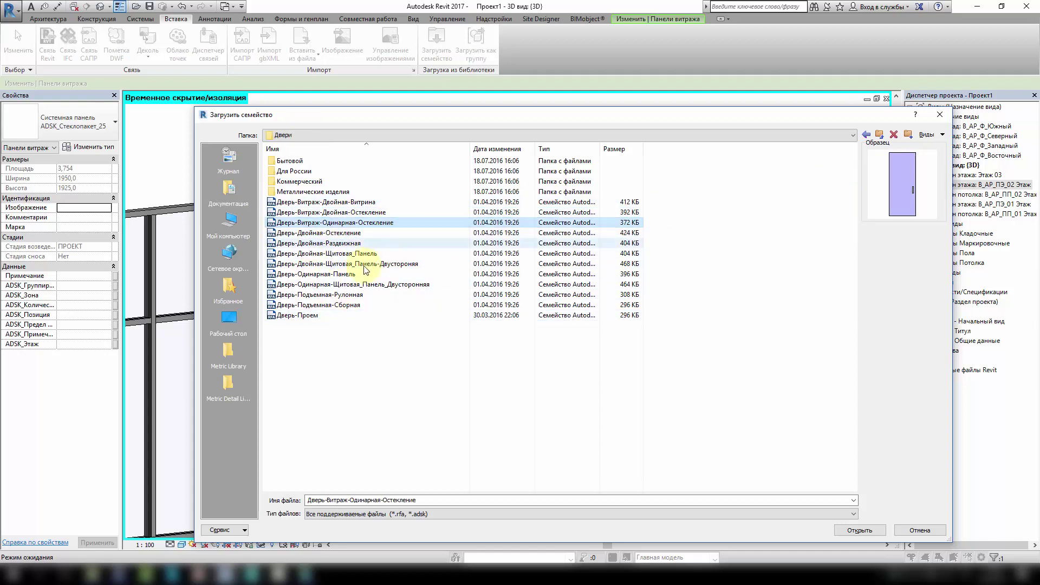
left_click(303, 263)
left_click(320, 304)
left_click(320, 252)
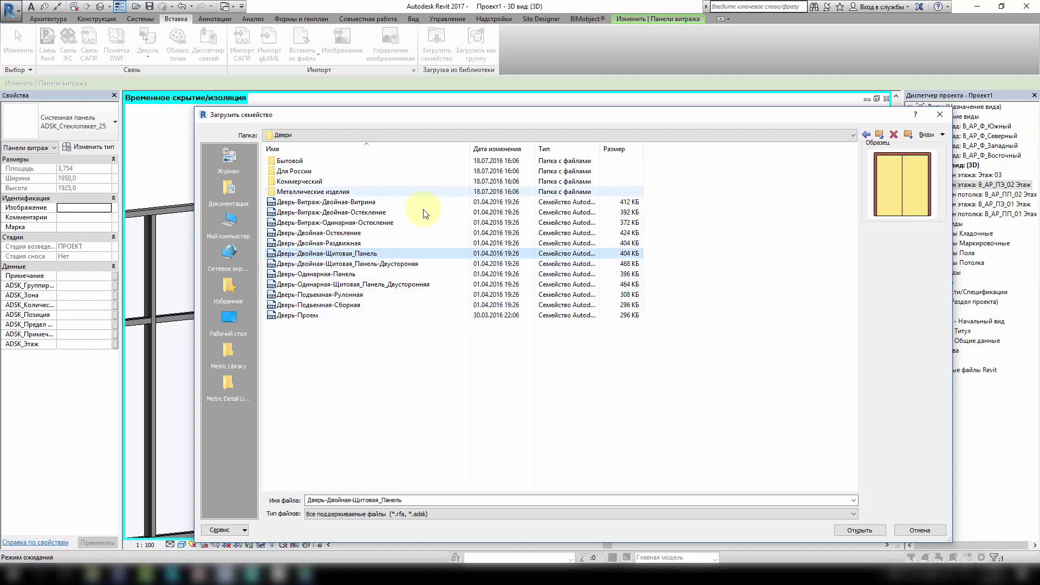
Scroll through the door families and load Дверь-Витраж-Двойная-Витрина.
scroll(312, 287, "up", 1, "ctrl")
scroll(308, 284, "up", 1, "ctrl")
scroll(314, 308, "up", 1, "ctrl")
scroll(315, 311, "up", 1, "ctrl")
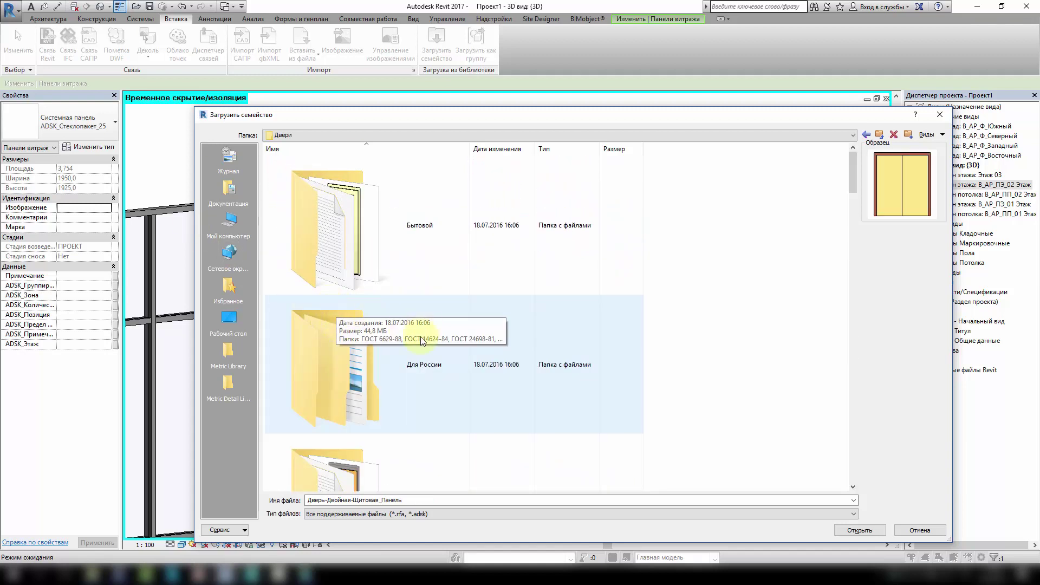
scroll(401, 347, "down", 5)
scroll(379, 368, "down", 3)
scroll(373, 382, "down", 3)
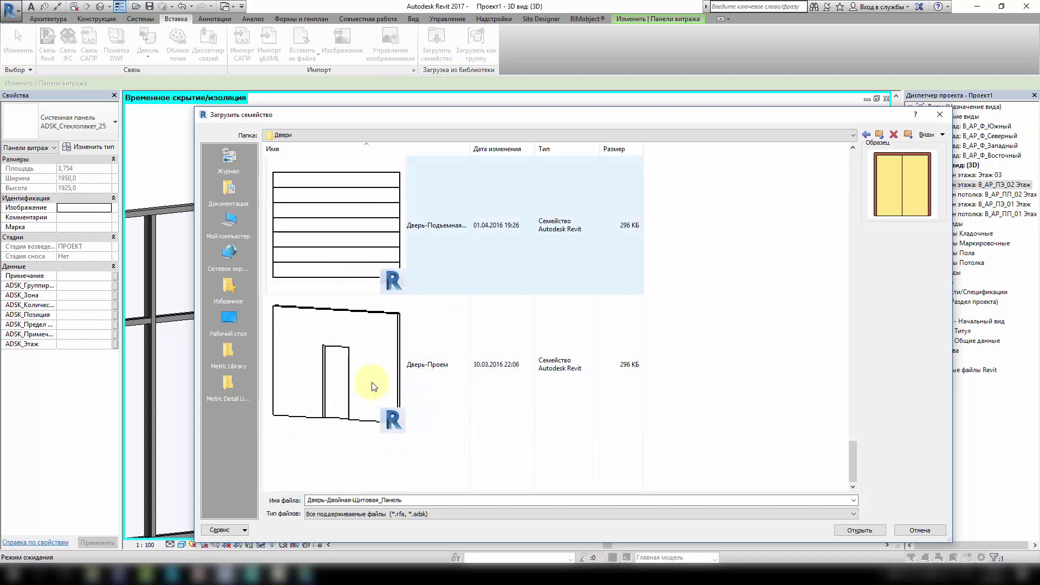
scroll(371, 385, "up", 3)
scroll(372, 379, "up", 2)
scroll(373, 379, "up", 2)
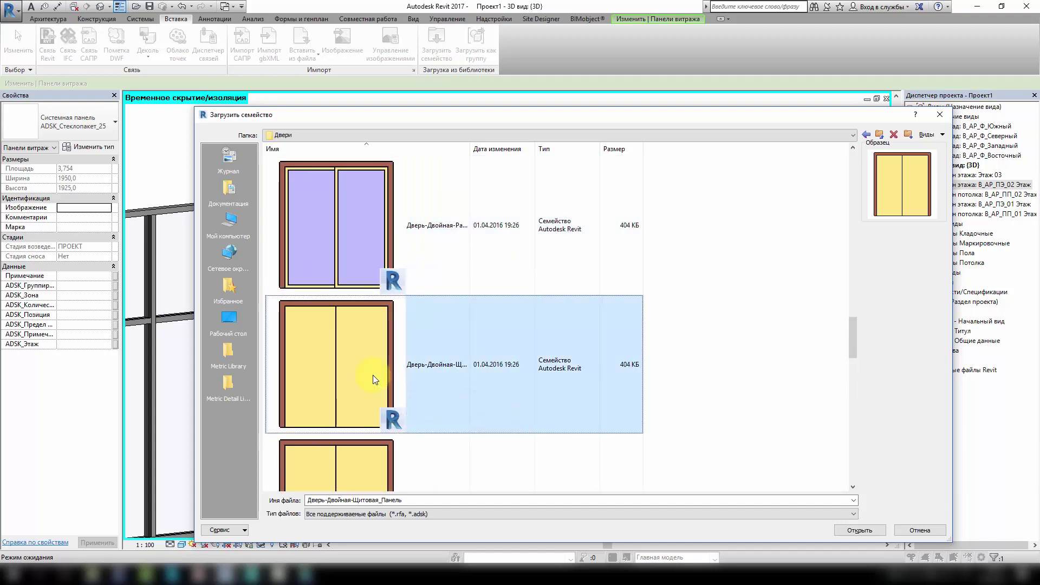
scroll(372, 379, "up", 1)
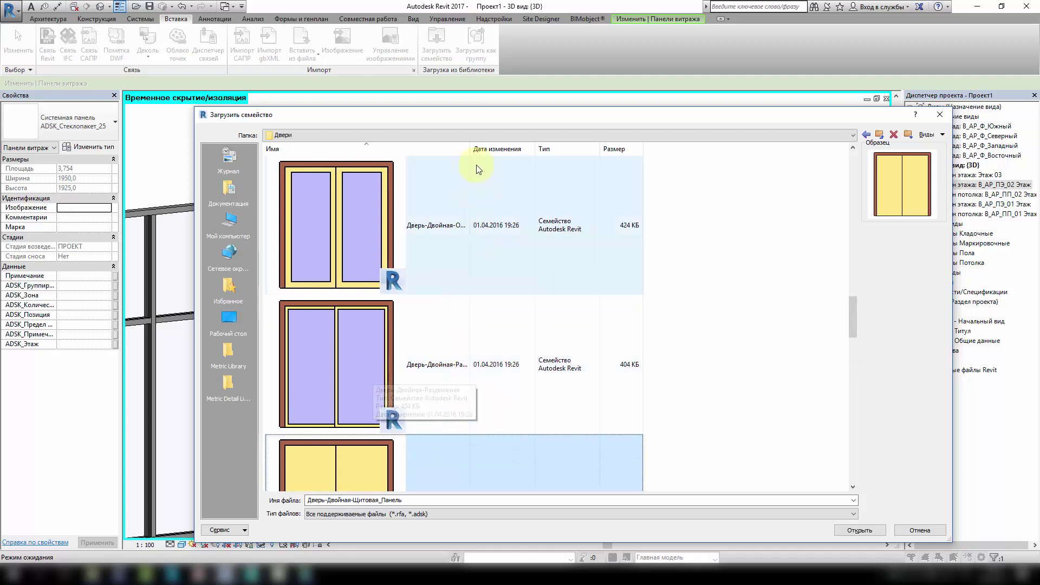
left_click_drag(470, 148, 635, 149)
scroll(464, 252, "up", 1)
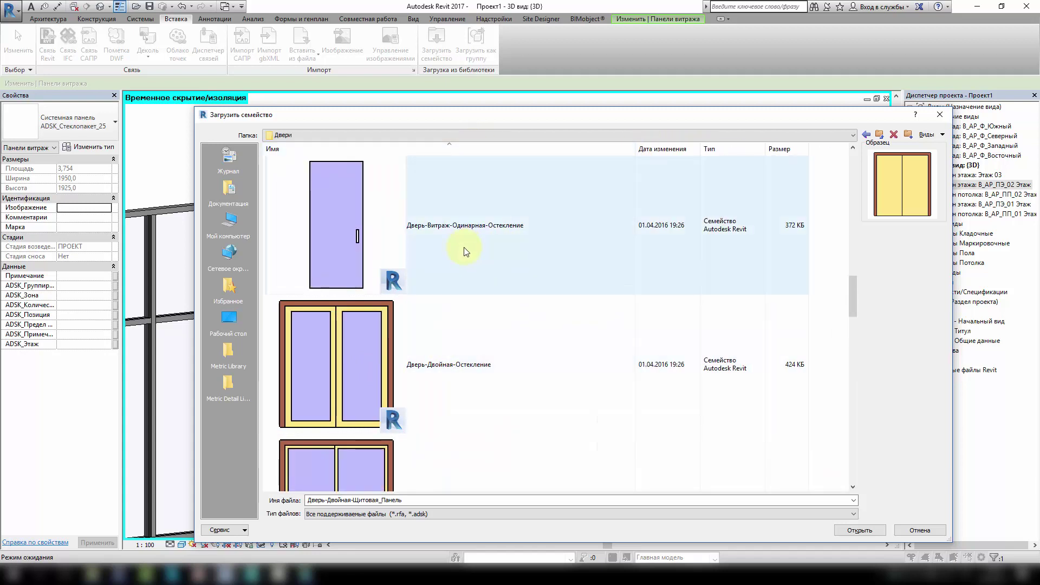
scroll(464, 251, "up", 1)
scroll(339, 244, "up", 1)
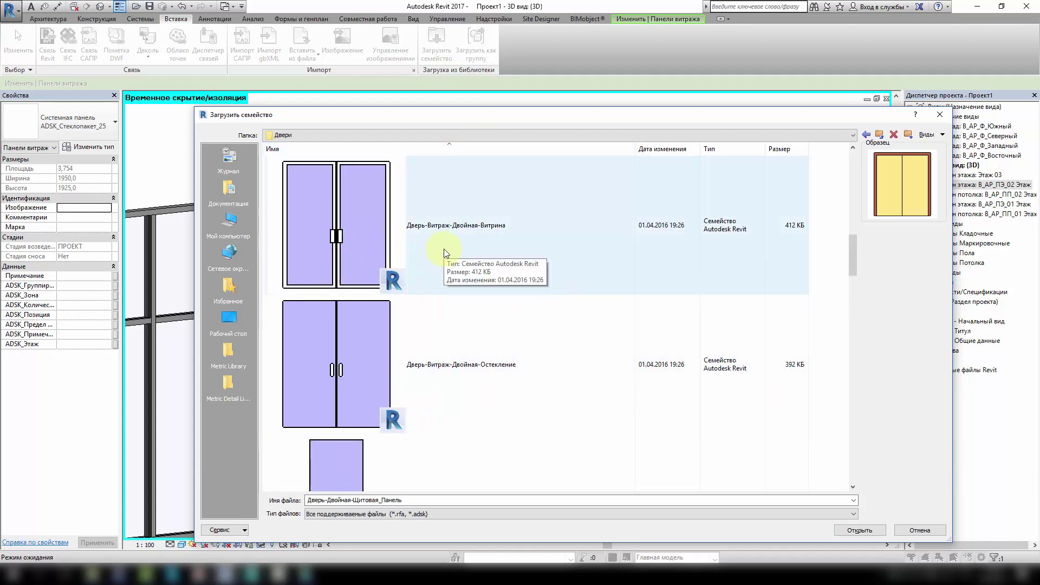
double_click(365, 213)
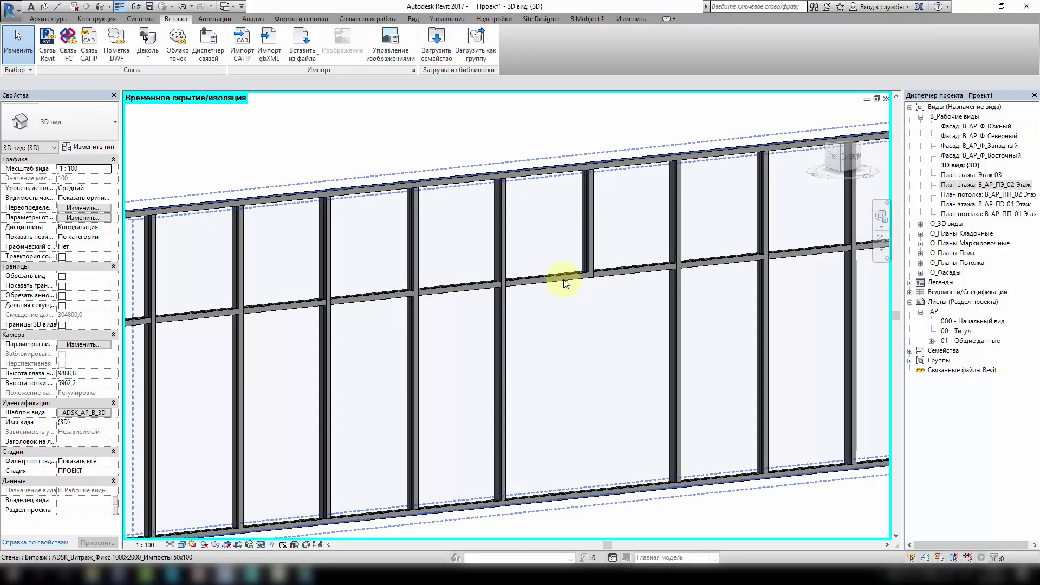
Swap the lower curtain panel for the Дверь-Витраж-Двойная-Витрина glazed double door.
key("Tab")
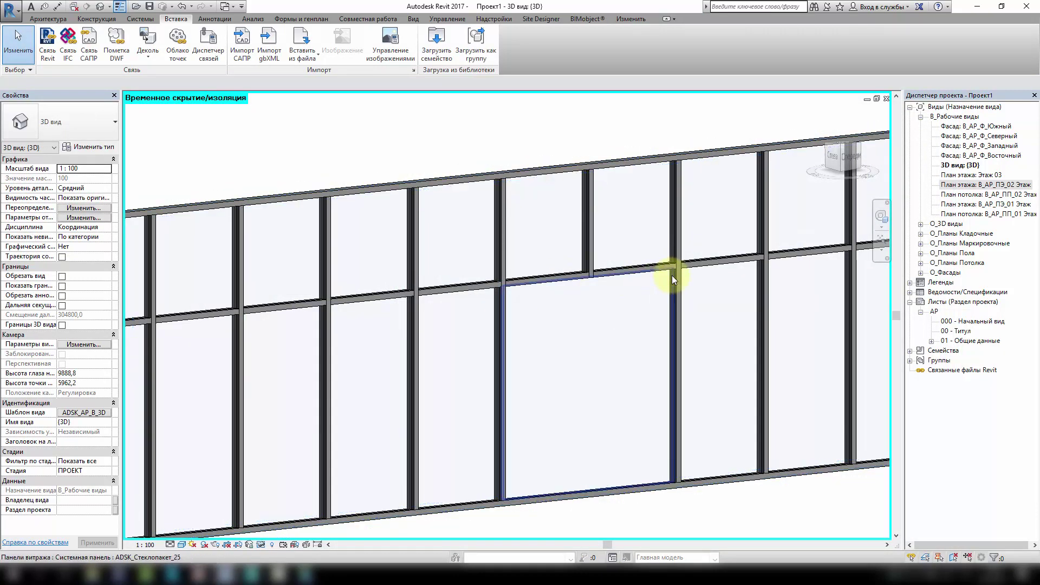
left_click(671, 275)
left_click(88, 125)
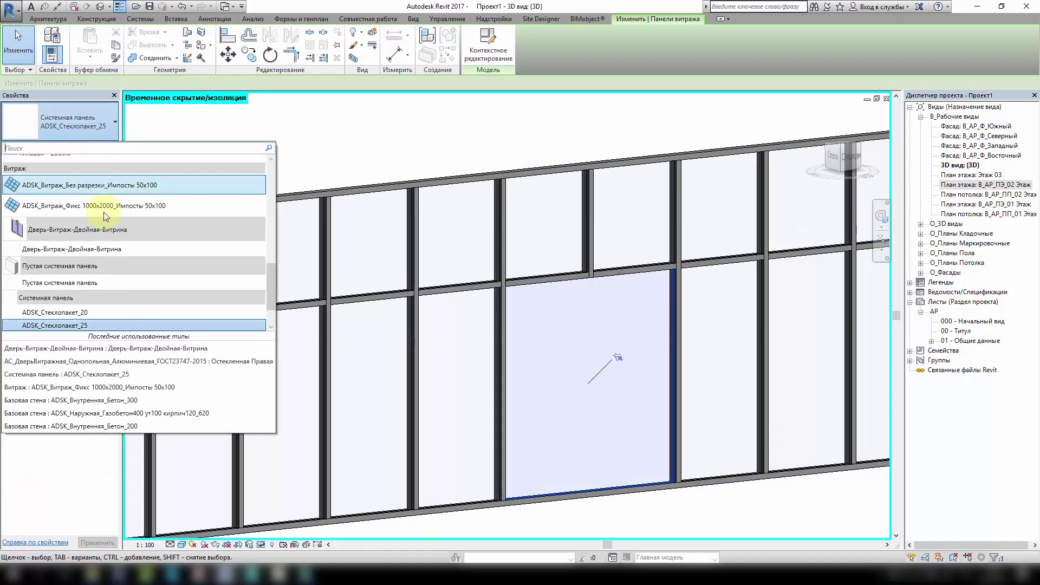
scroll(105, 217, "up", 5)
scroll(119, 232, "up", 3)
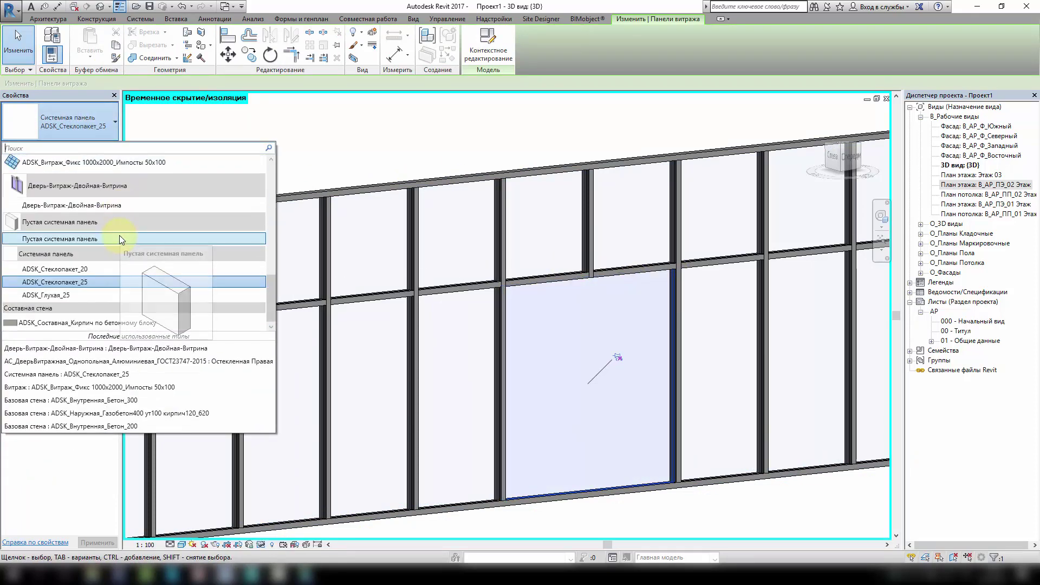
left_click(95, 208)
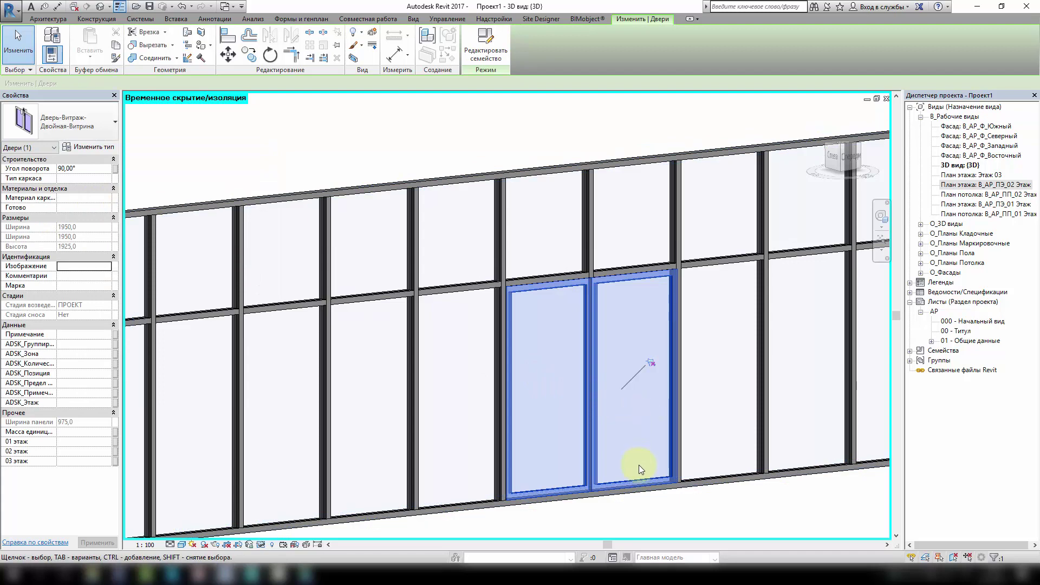
Deselect the new door, zoom in on it, and bring up the Detail Level options.
left_click(632, 525)
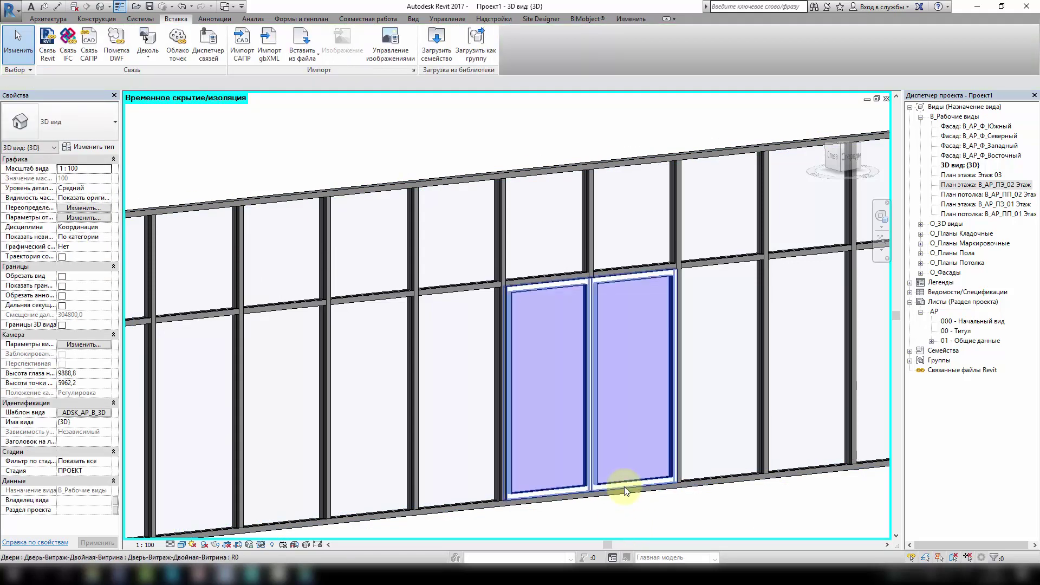
middle_click_drag(622, 487, 603, 434)
scroll(603, 433, "up", 4)
scroll(599, 202, "down", 3)
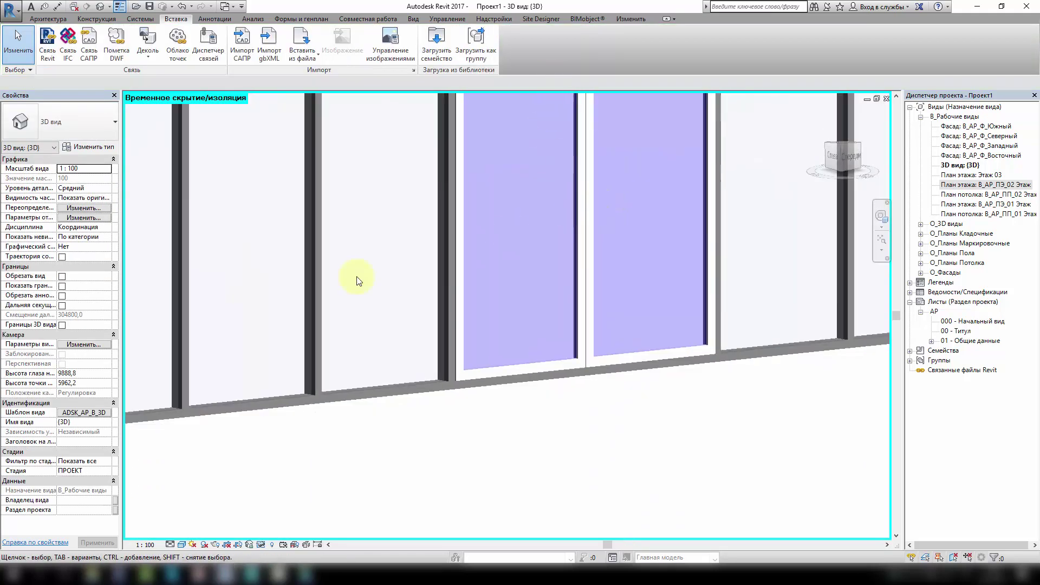
left_click(182, 544)
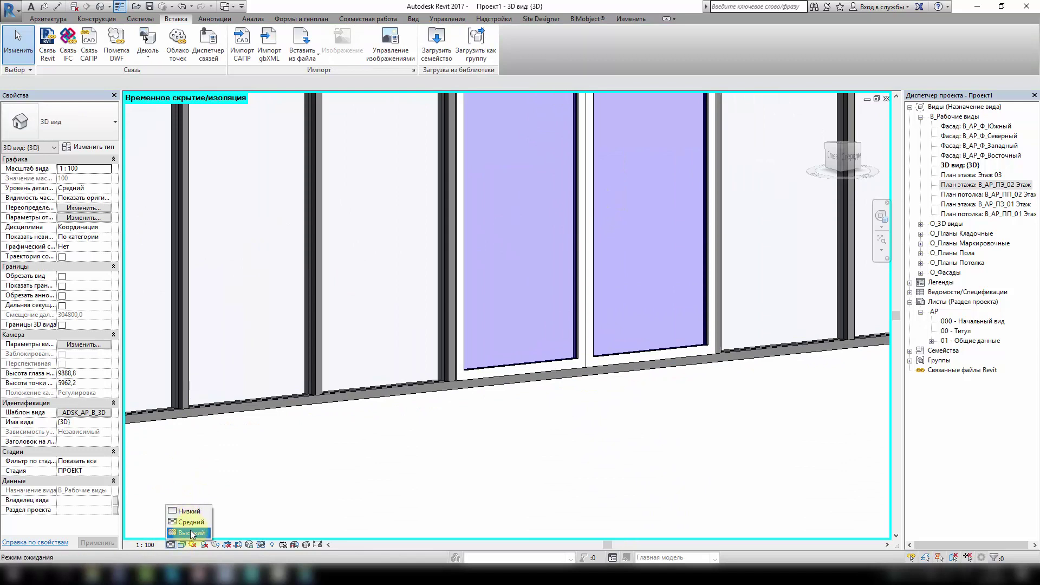
Set detail level to Высокий and save the project as тест in Рабочий стол\Проект\1.Rvt.
left_click(190, 532)
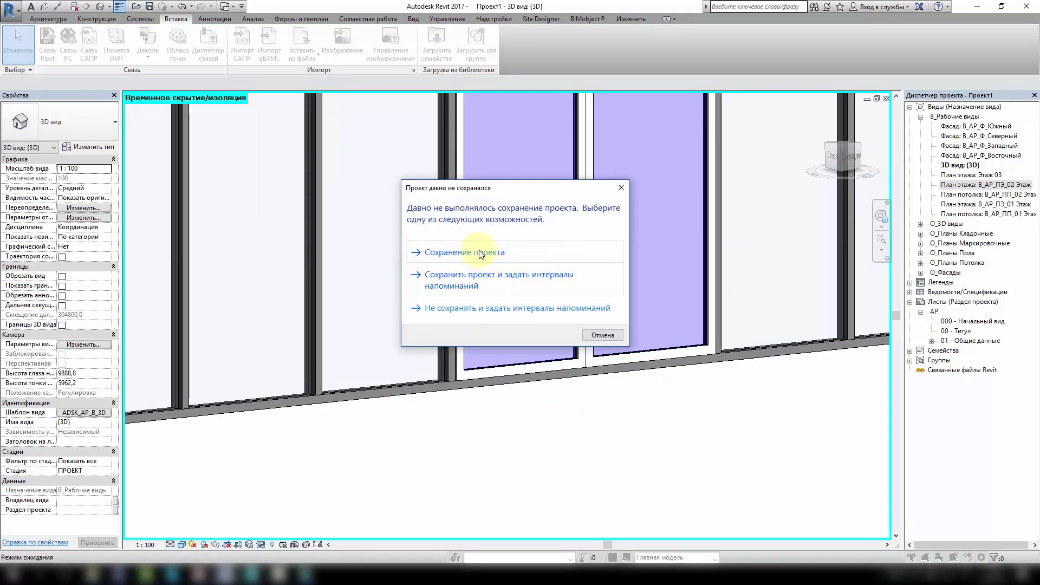
left_click(480, 253)
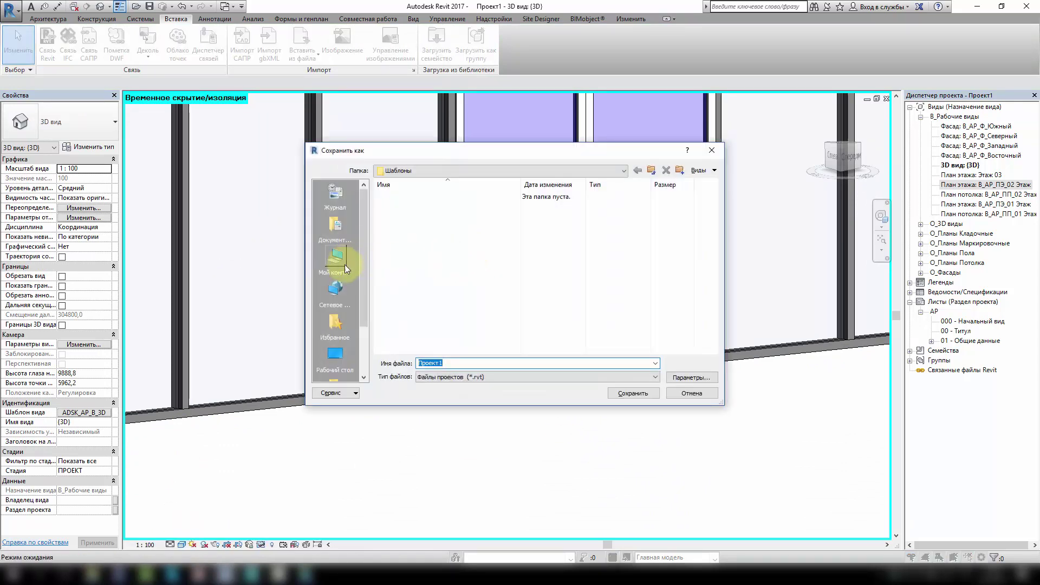
left_click(339, 367)
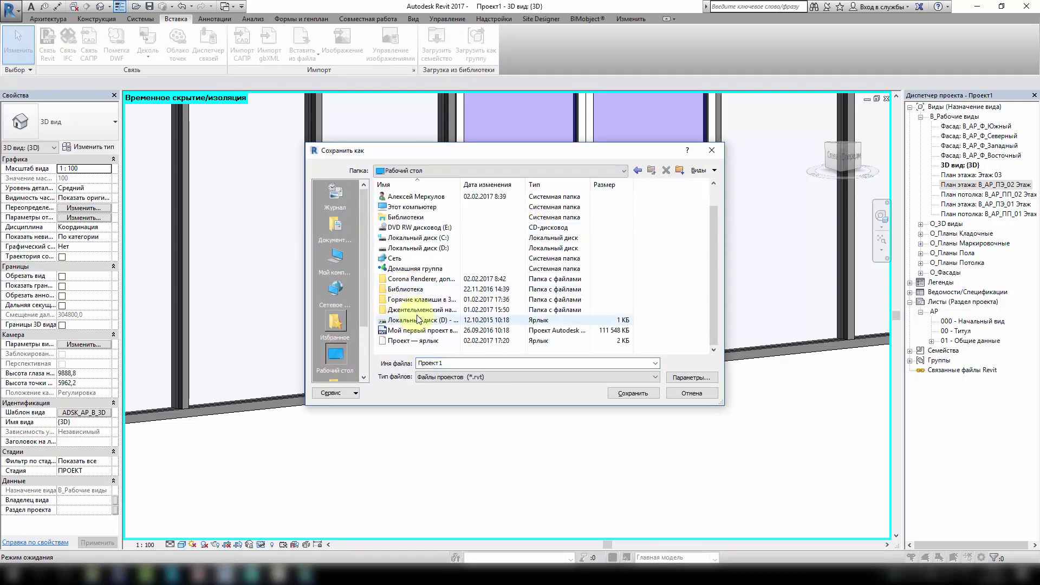
double_click(406, 341)
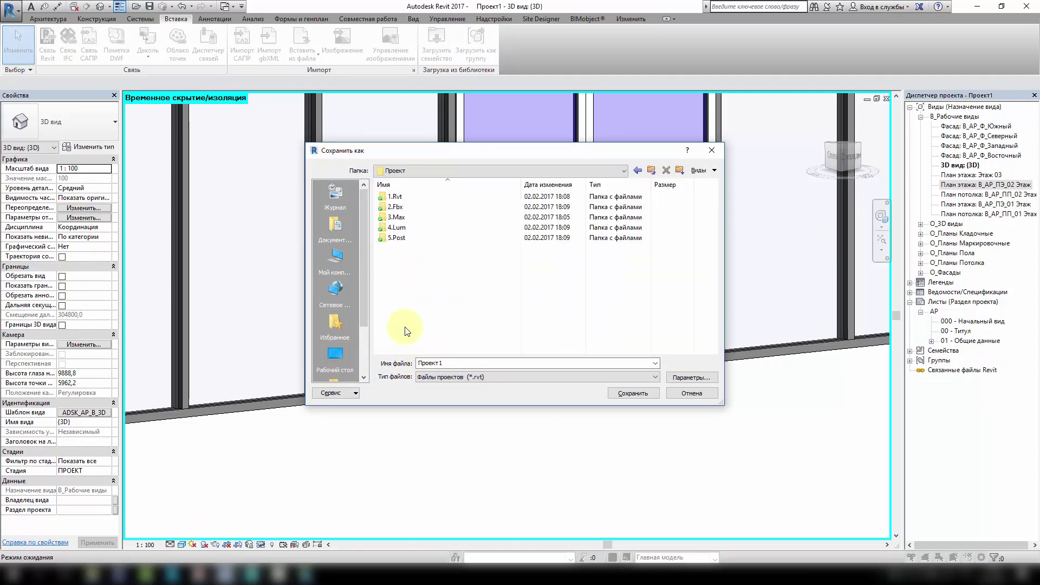
double_click(396, 196)
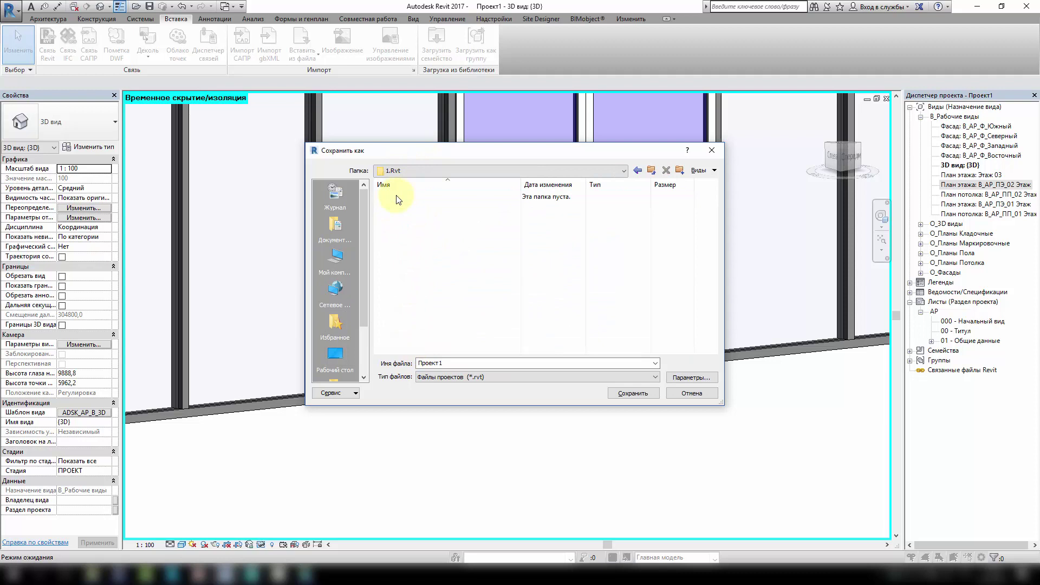
double_click(468, 362)
type("тест")
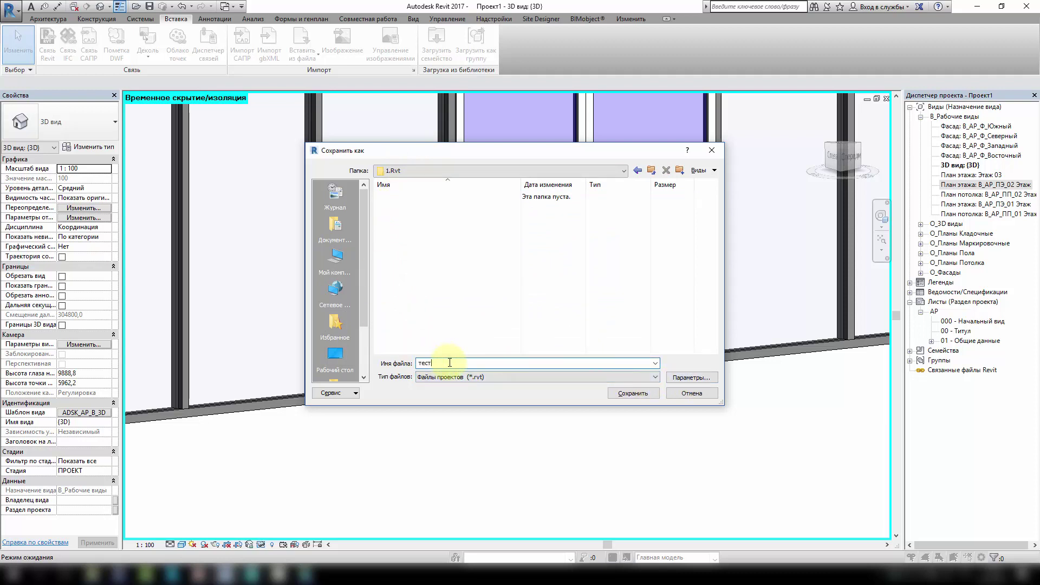
left_click(701, 378)
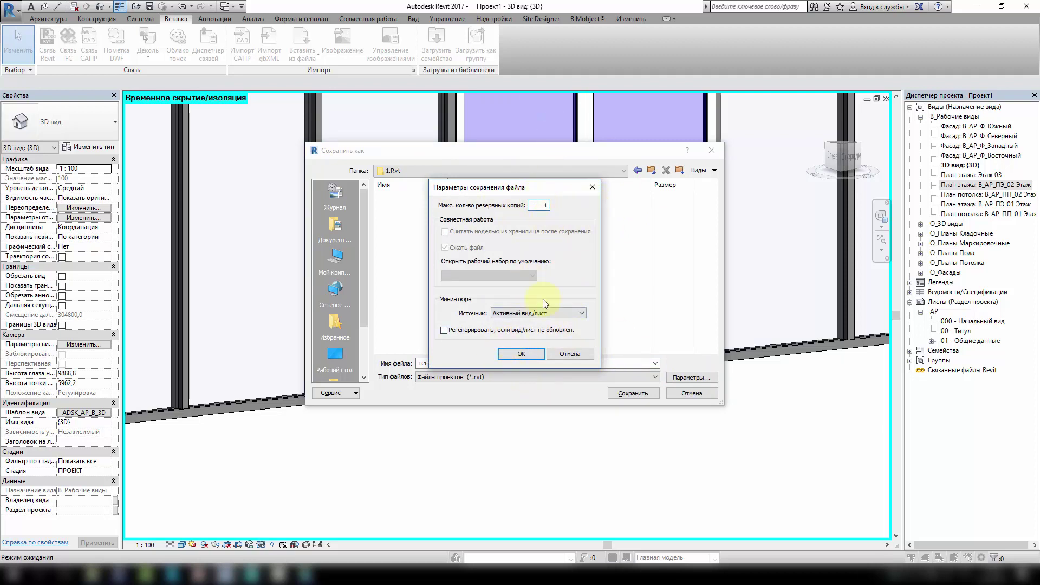
left_click(517, 353)
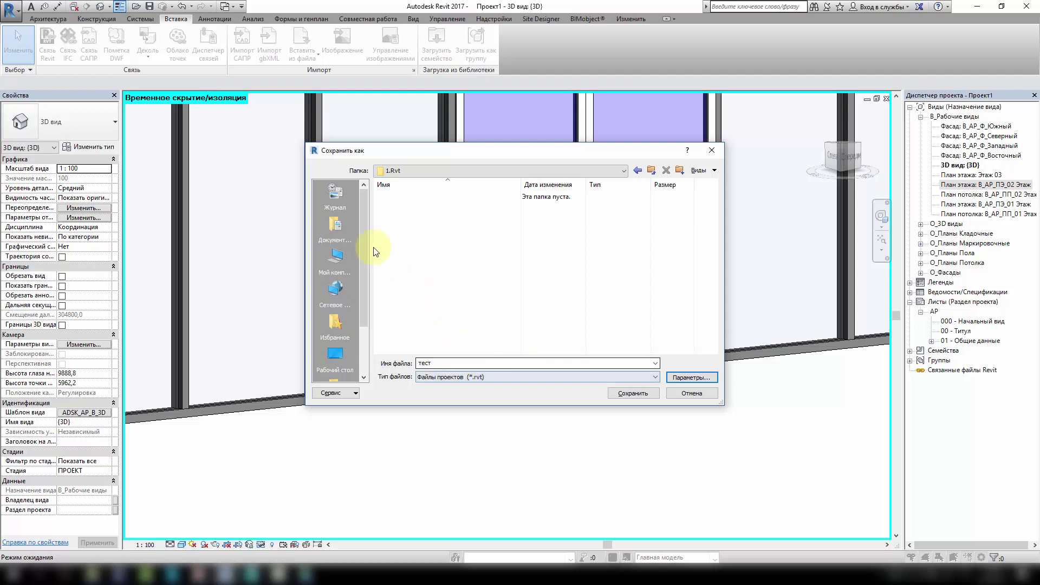
left_click(647, 394)
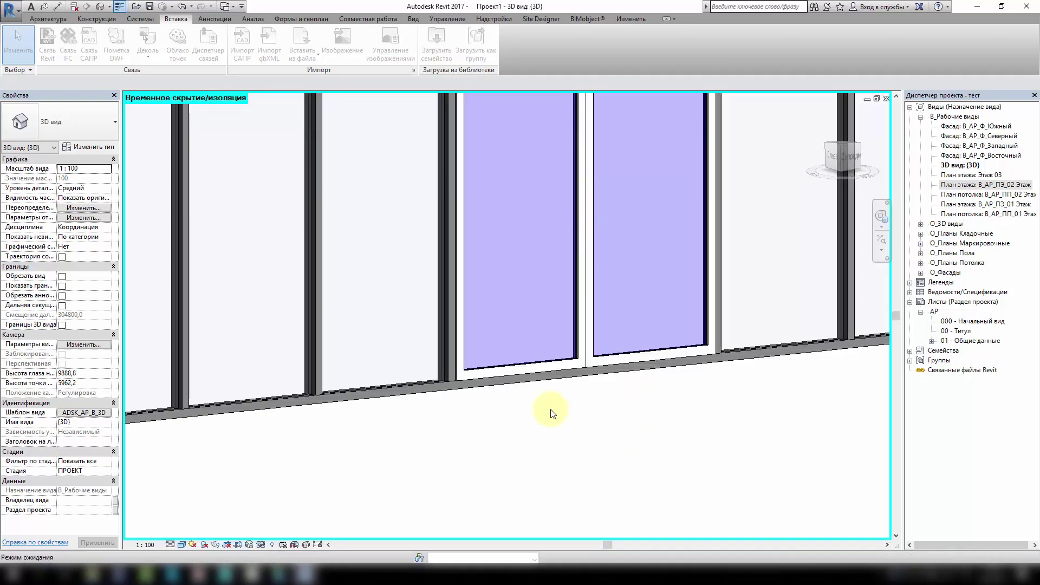
Pan and zoom from the double door over to the plain glazed bays on its left.
scroll(560, 350, "up", 3)
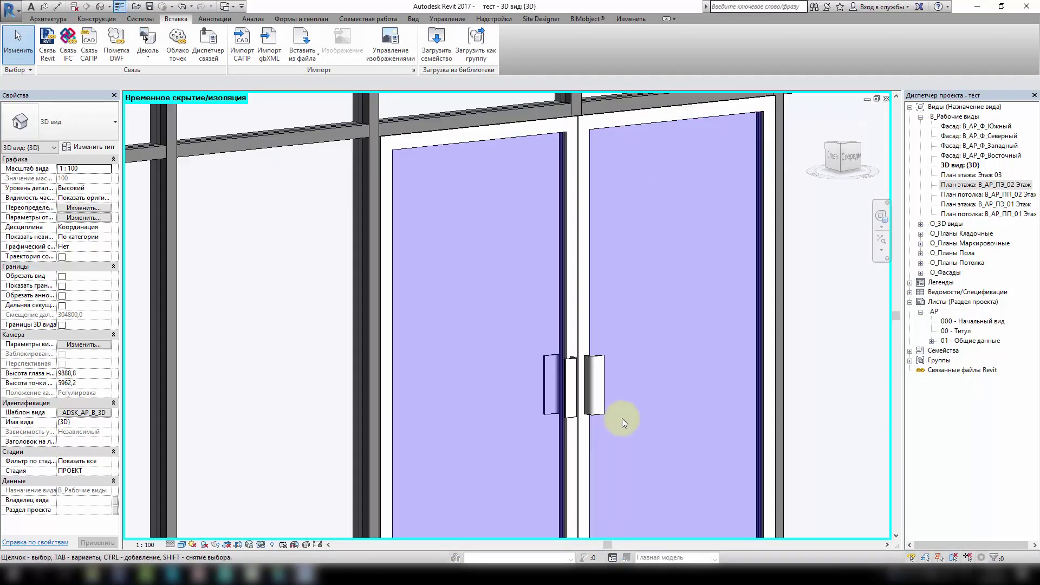
middle_click_drag(622, 418, 590, 328)
scroll(557, 285, "down", 3)
scroll(557, 285, "down", 2)
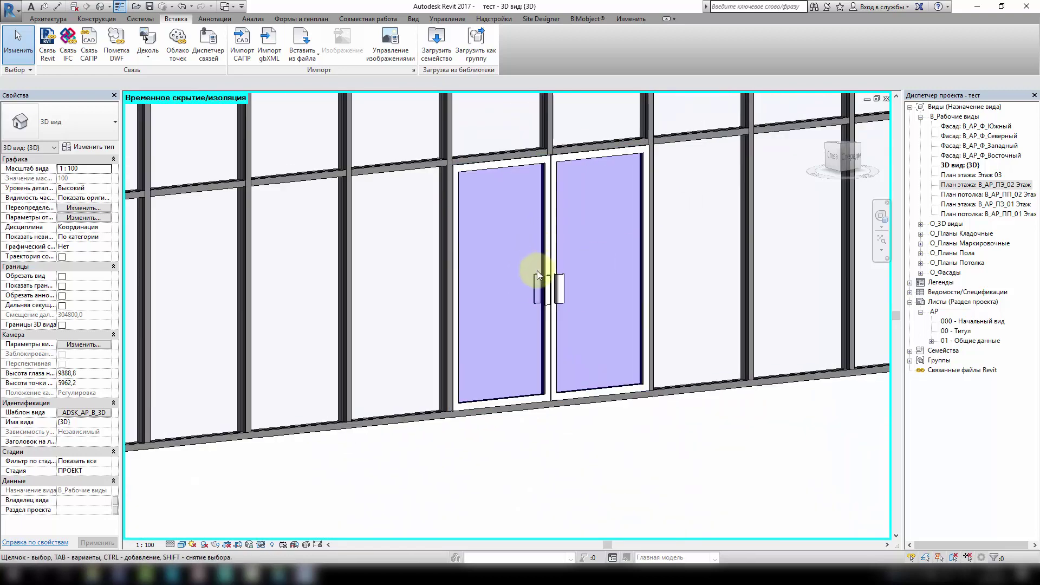
scroll(480, 279, "down", 2)
middle_click_drag(418, 435, 512, 443)
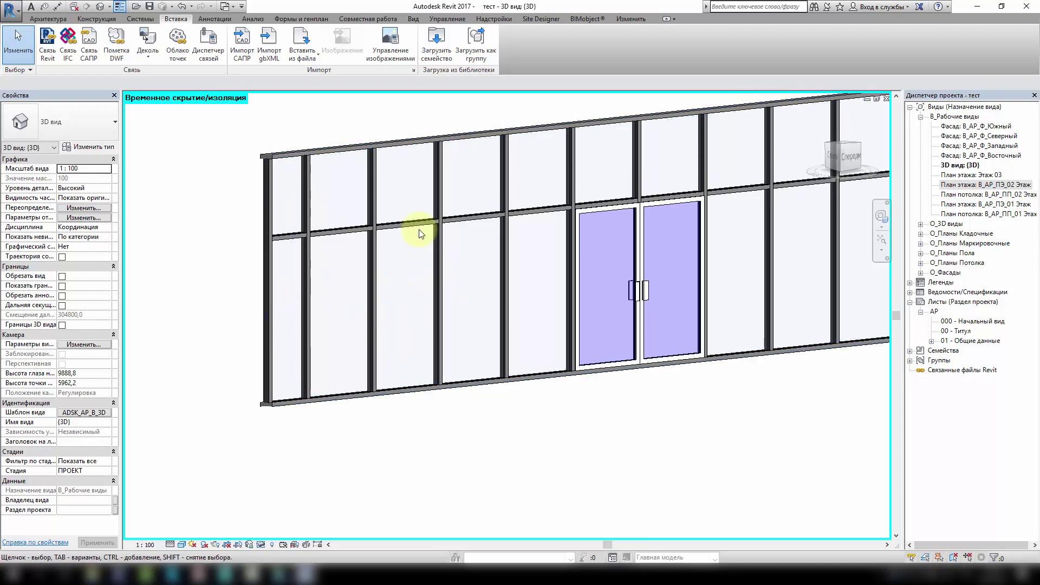
scroll(418, 229, "up", 3)
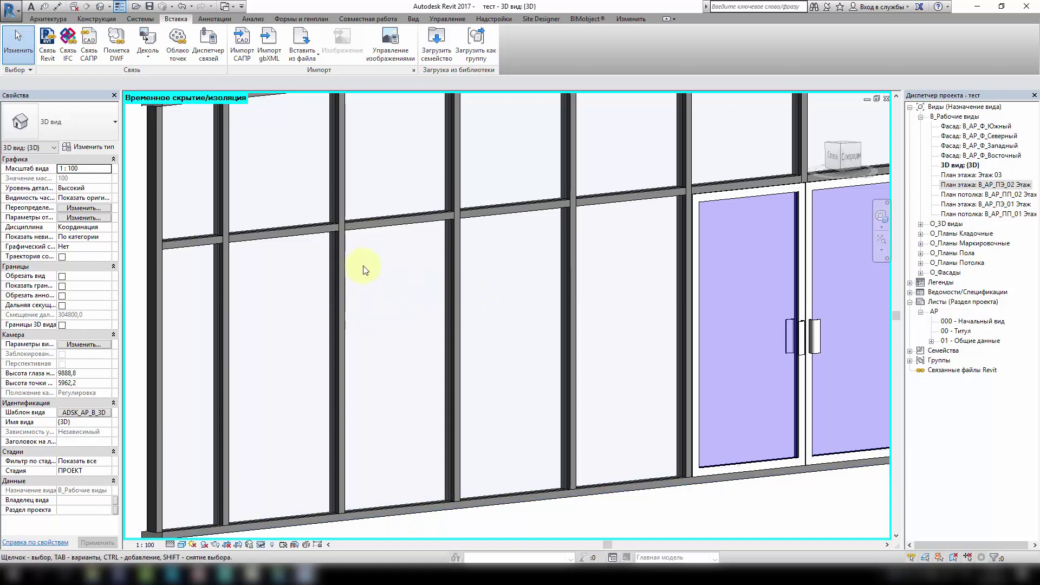
middle_click_drag(382, 302, 465, 271)
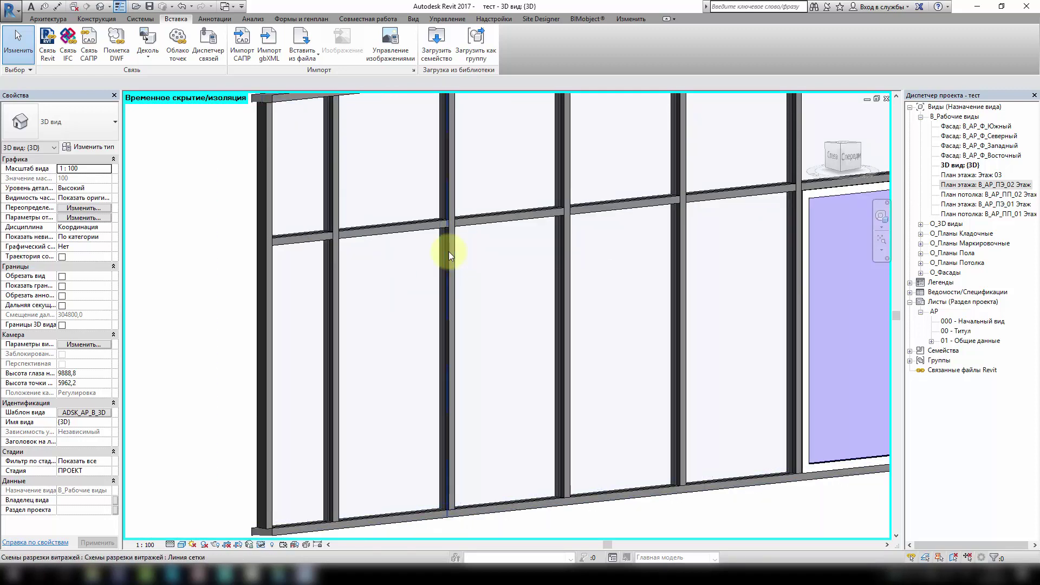
Unpin the vertical grid line and change its right 1000 spacing to 1100, leaving 900 left.
key("Tab")
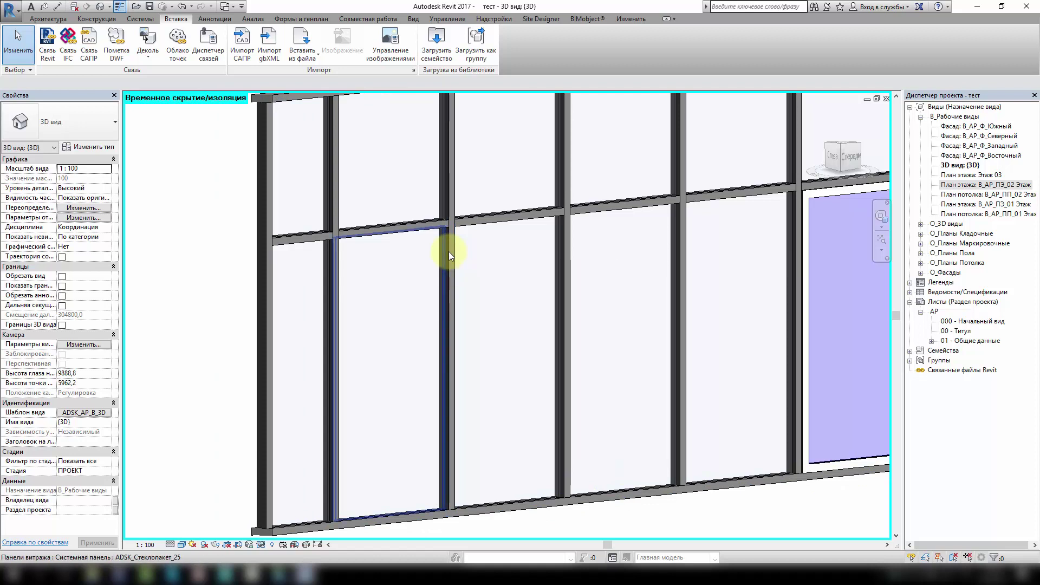
key("Tab")
key("Tab")
key("Tab")
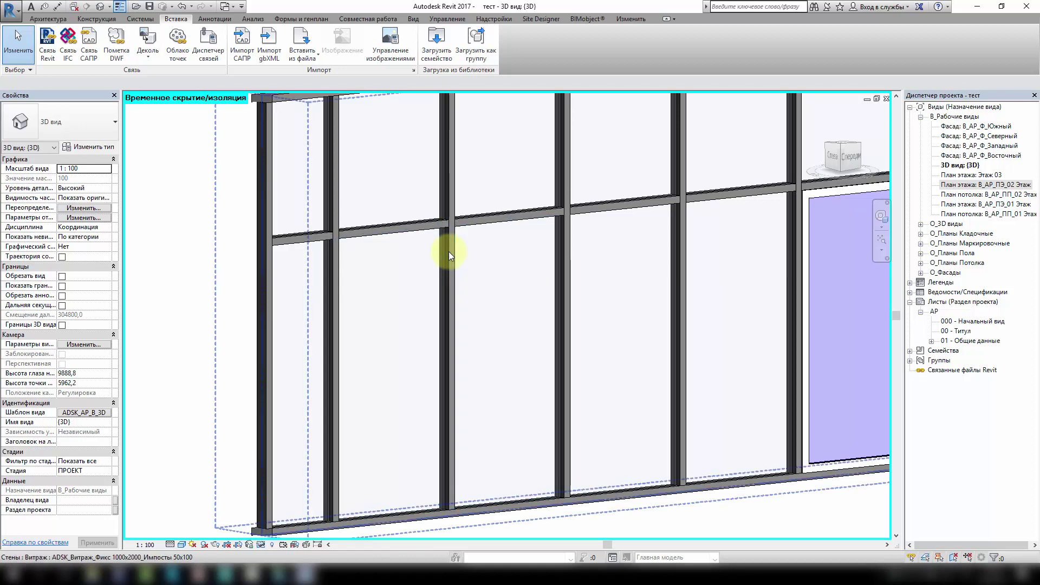
key("Tab")
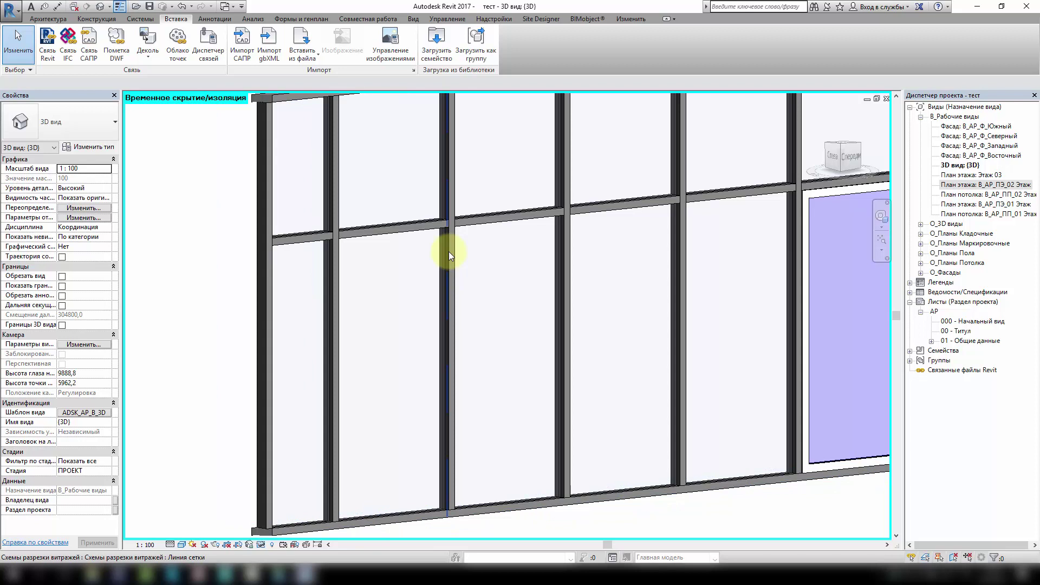
left_click(448, 251)
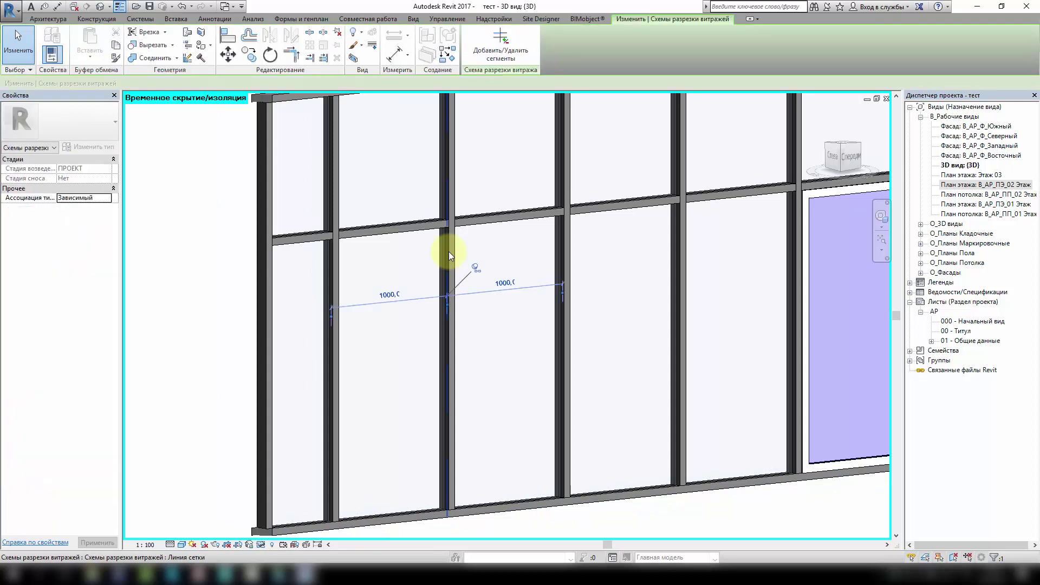
left_click(475, 266)
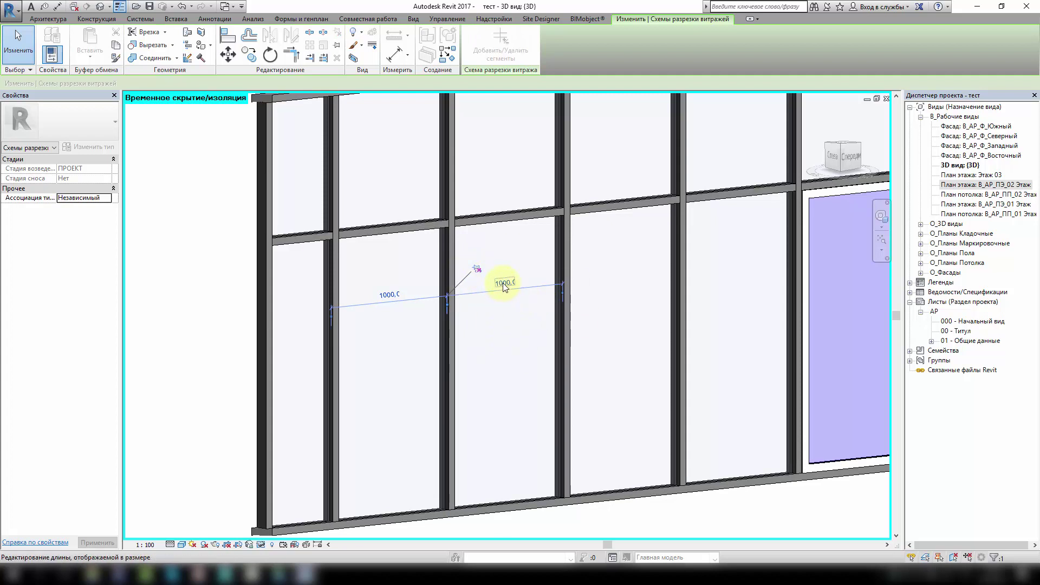
left_click(503, 284)
type("10")
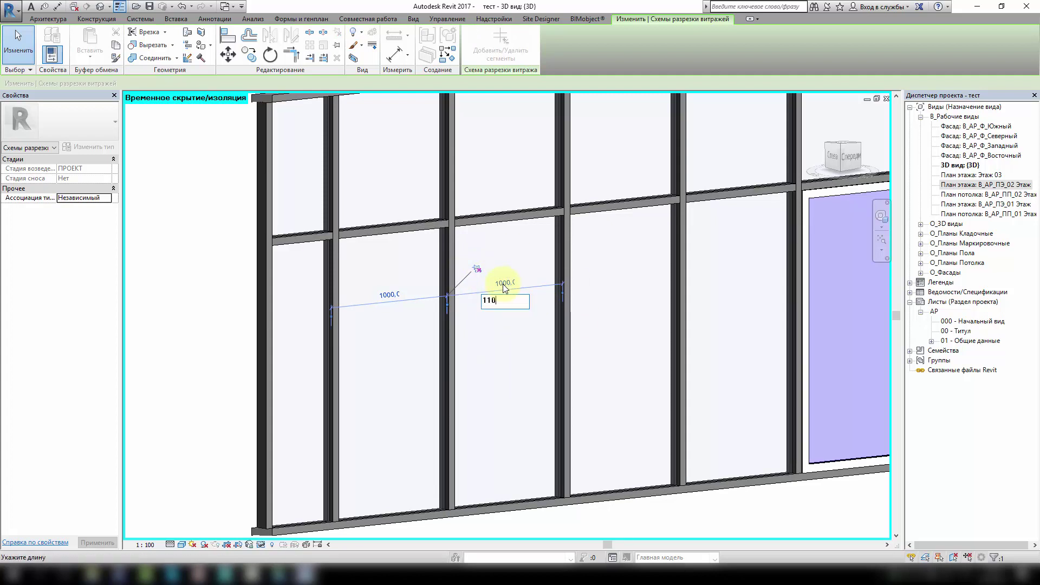
type("0")
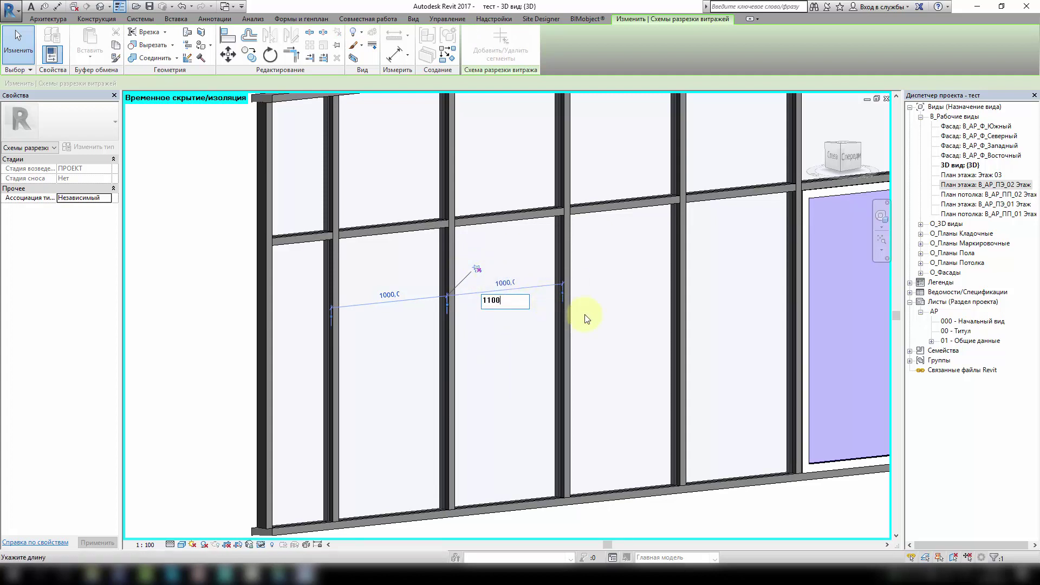
key("Return")
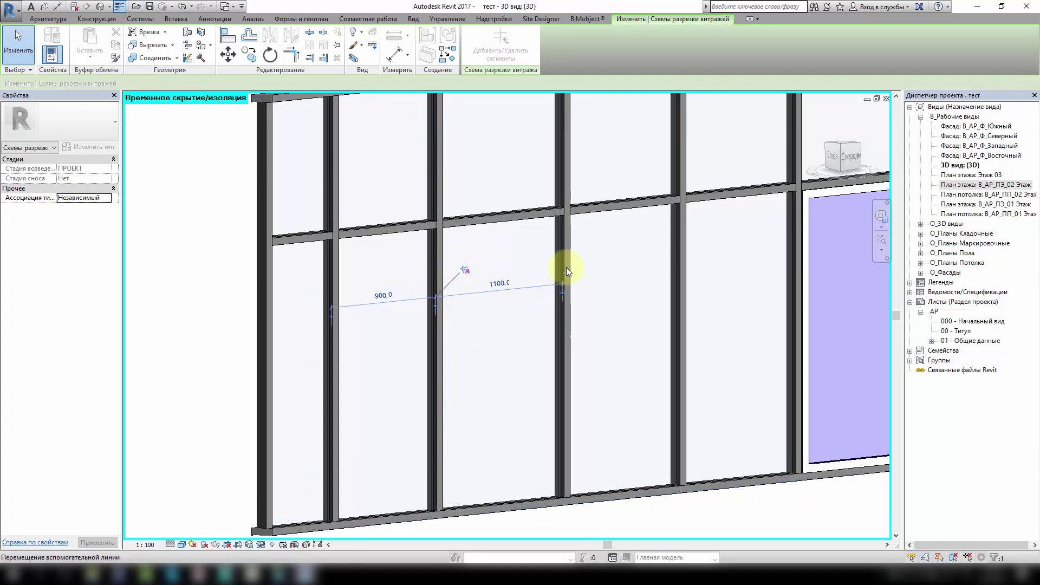
key("Escape")
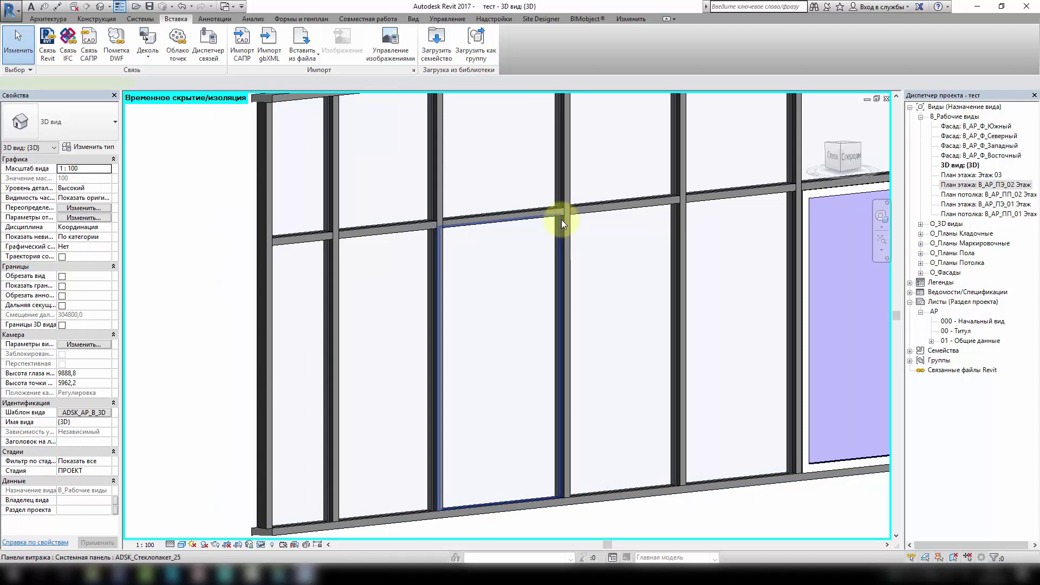
Swap the widened 1050 x 1925 glass panel for the АС_ДверьВитражная_Однопольная_Алюминиевая_ГОСТ23747-2015 : Остекленная Левая door type.
left_click(561, 219)
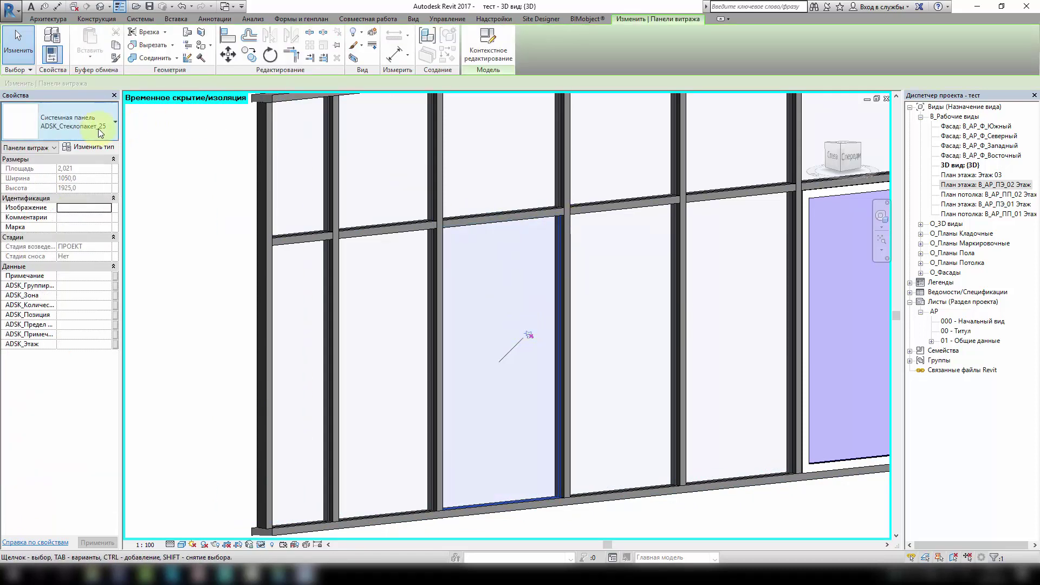
left_click(95, 130)
scroll(89, 185, "up", 5)
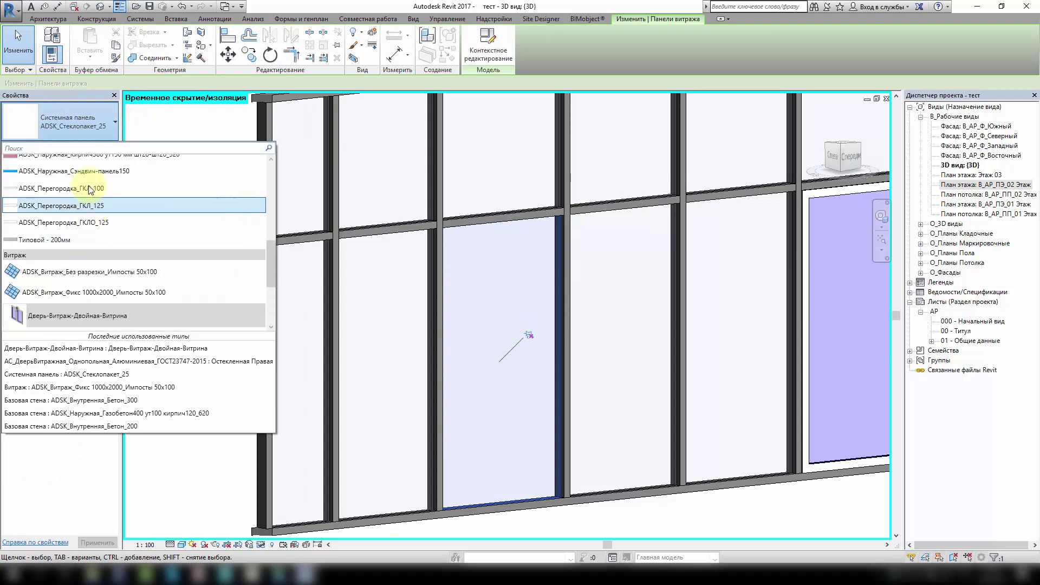
scroll(92, 199, "up", 5)
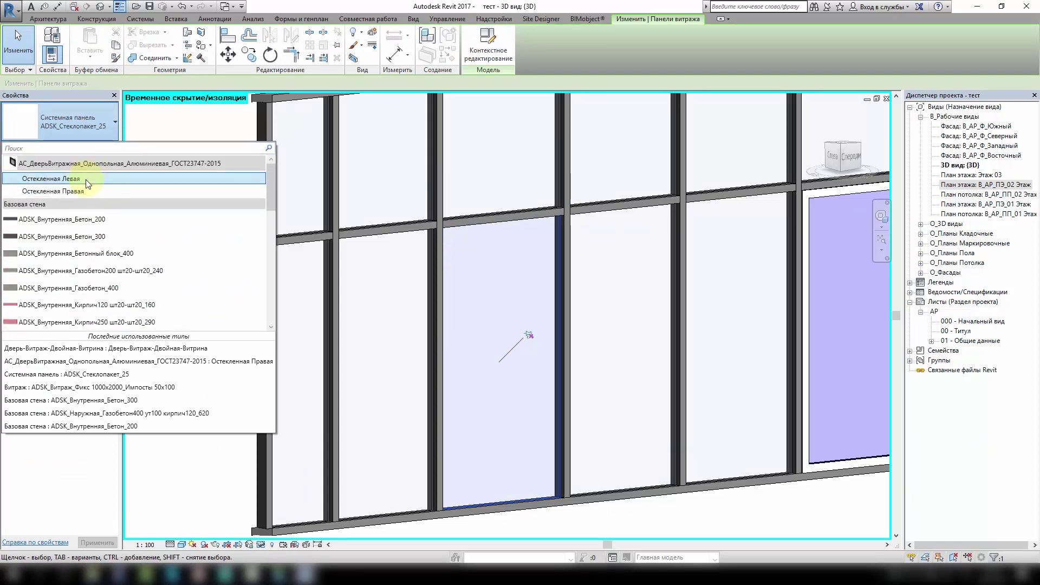
left_click(86, 179)
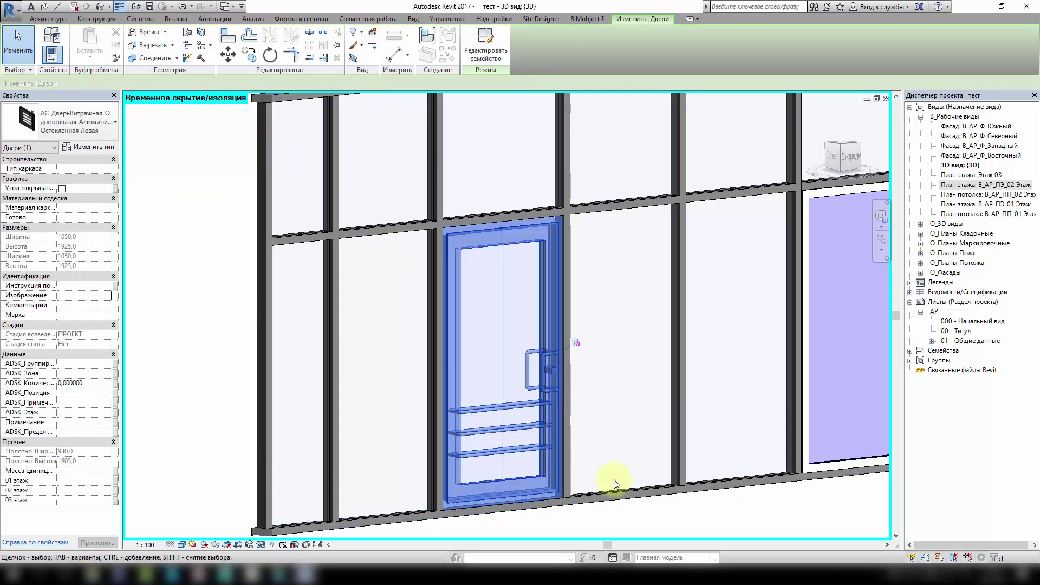
left_click(631, 528)
Reset Temporary Hide/Isolate and orbit to view the whole building with both curtain-wall doors.
scroll(726, 352, "down", 4)
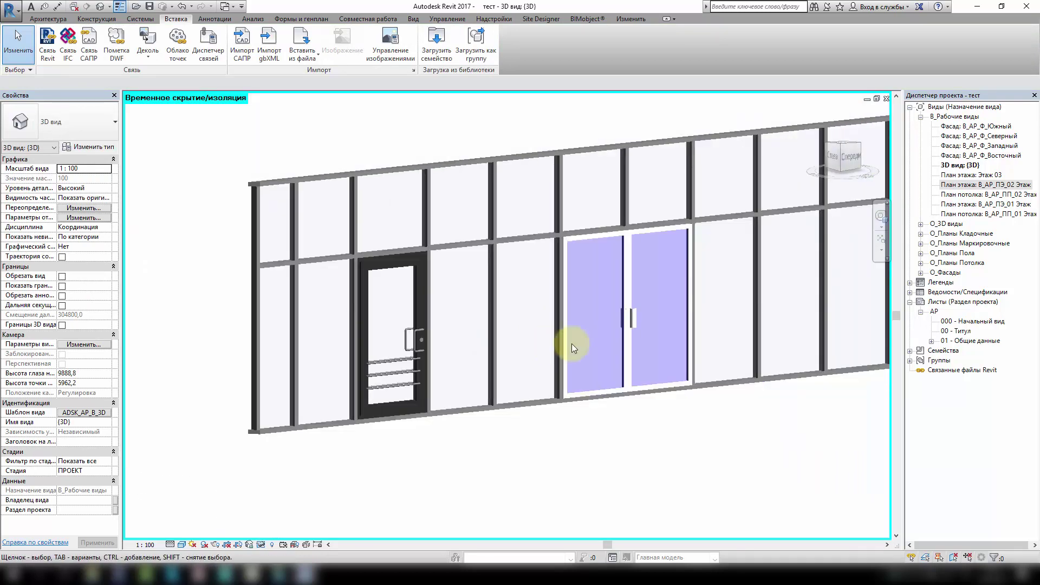
scroll(411, 397, "down", 1)
middle_click_drag(424, 397, 631, 406)
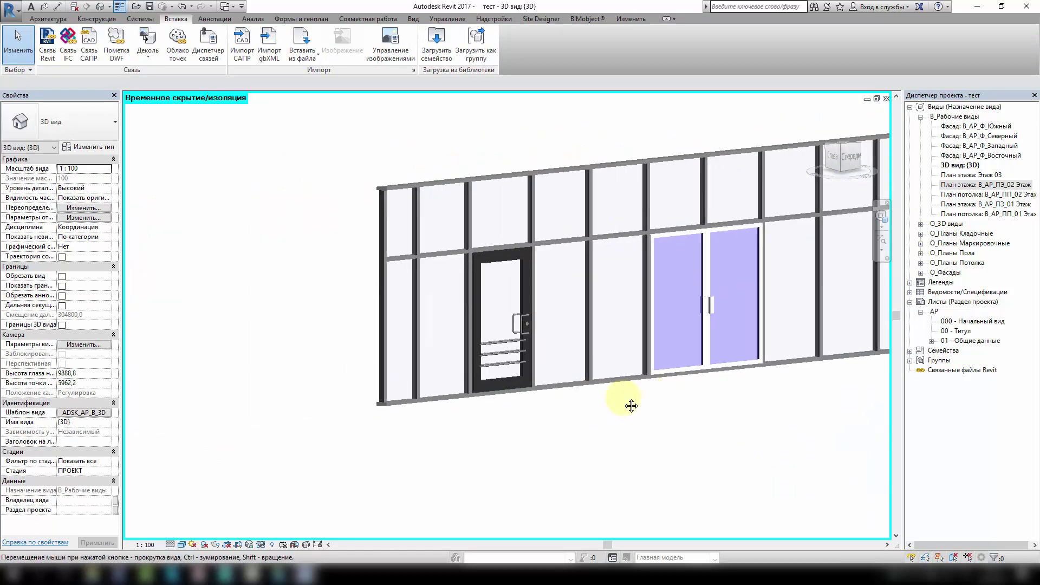
scroll(601, 425, "down", 2)
scroll(601, 424, "up", 2)
scroll(592, 430, "up", 1)
scroll(569, 425, "down", 1)
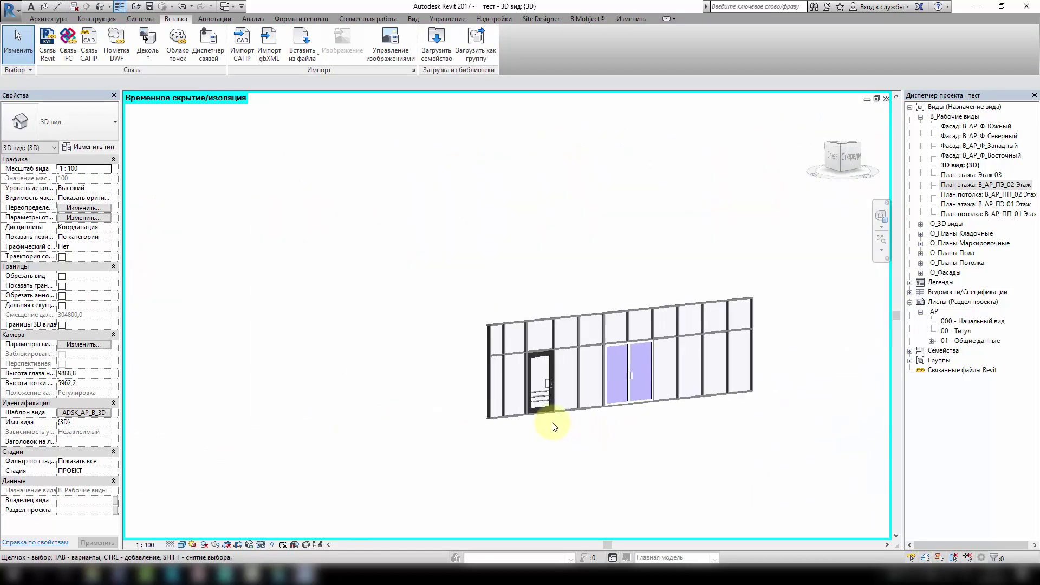
scroll(503, 401, "down", 1)
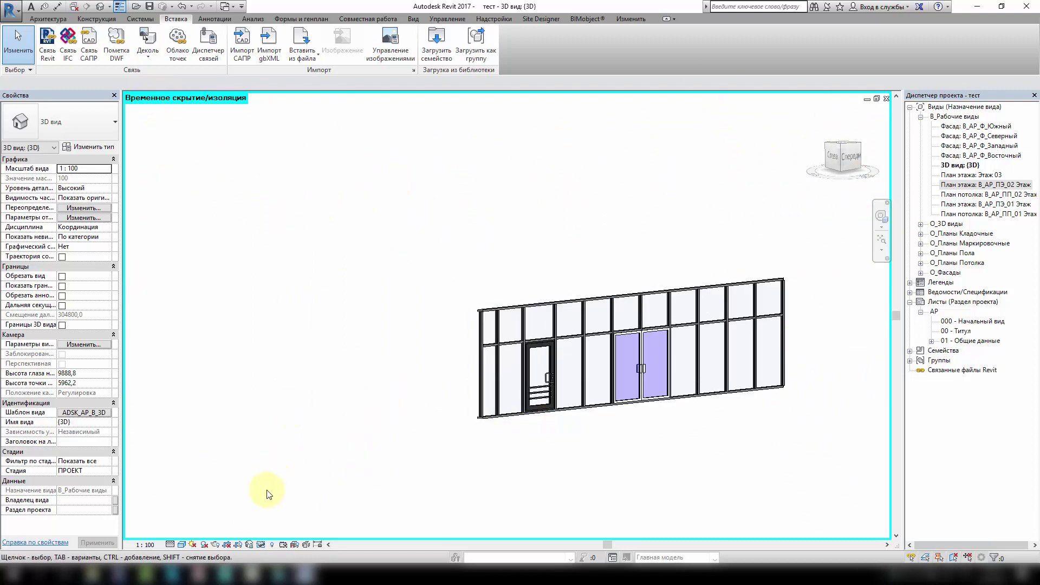
left_click(262, 546)
left_click(287, 535)
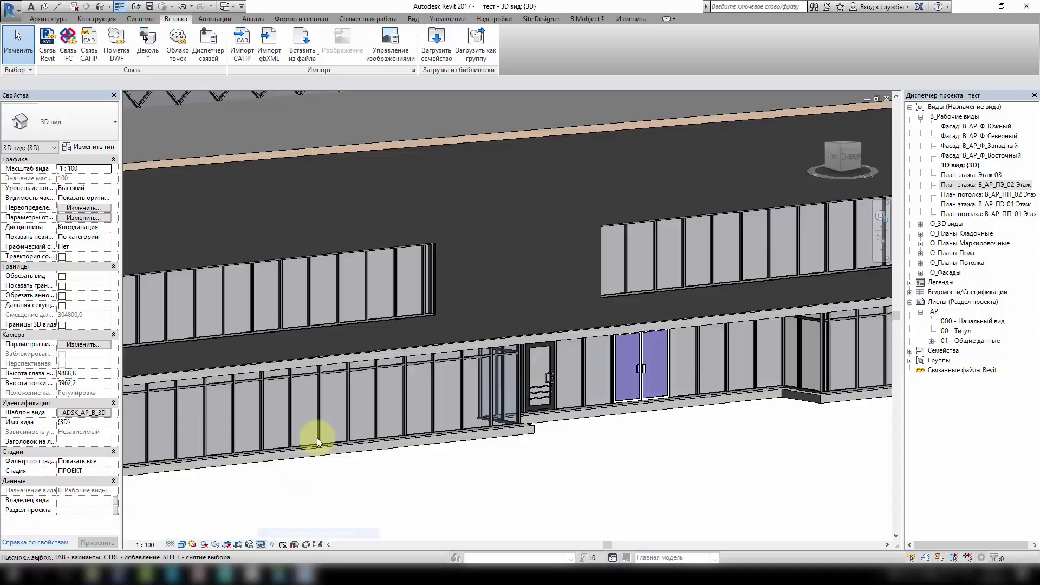
scroll(581, 475, "down", 3)
mouse_move(708, 440)
middle_mouse_down("shift")
mouse_move(430, 446)
mouse_move(591, 448)
middle_mouse_up("shift")
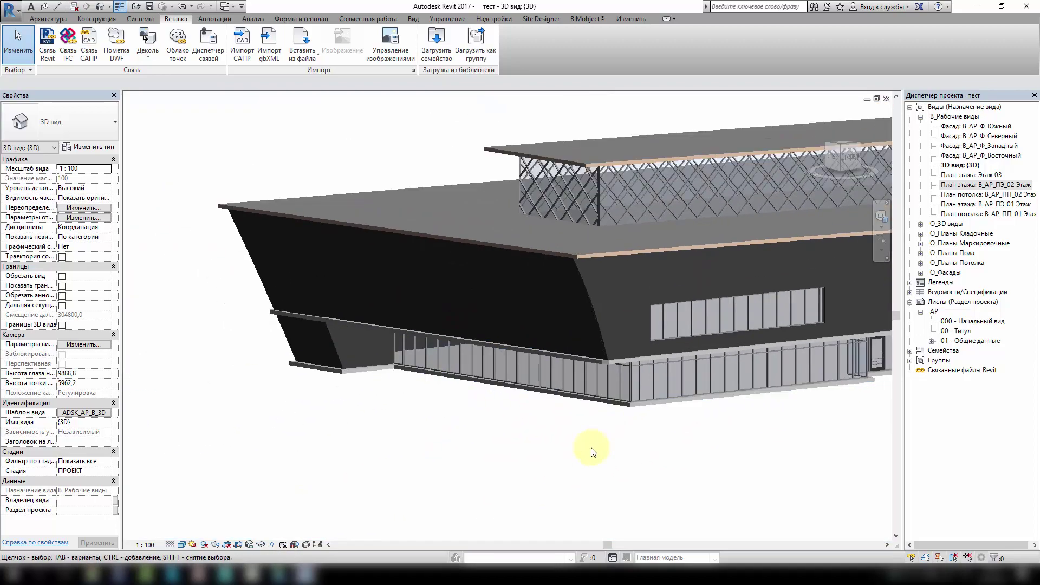